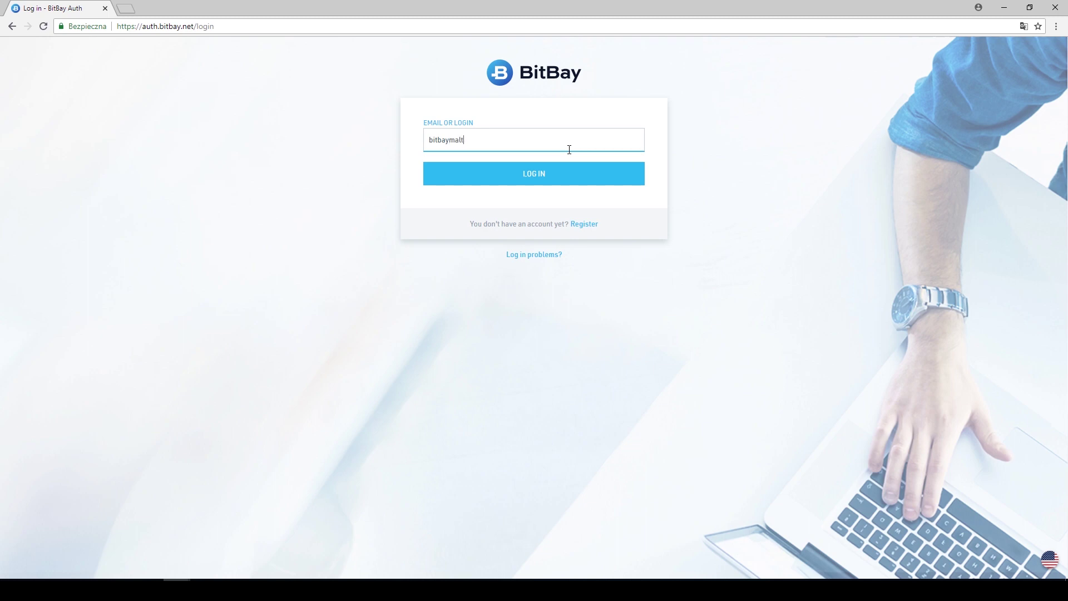
- Log in to the exchange account, landing on the PLN markets dashboard
{"action": "left_click", "coordinate": [535, 176]}
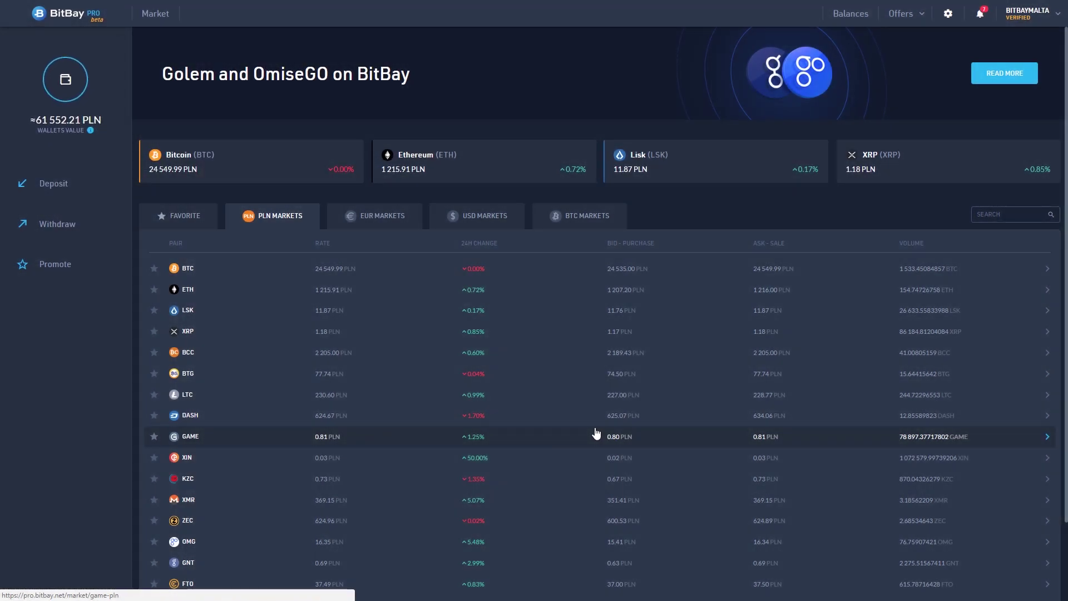
- Check Balances, browse the EUR, USD and BTC markets, visit Promote, then open BTC/PLN trading
{"action": "left_click", "coordinate": [65, 79]}
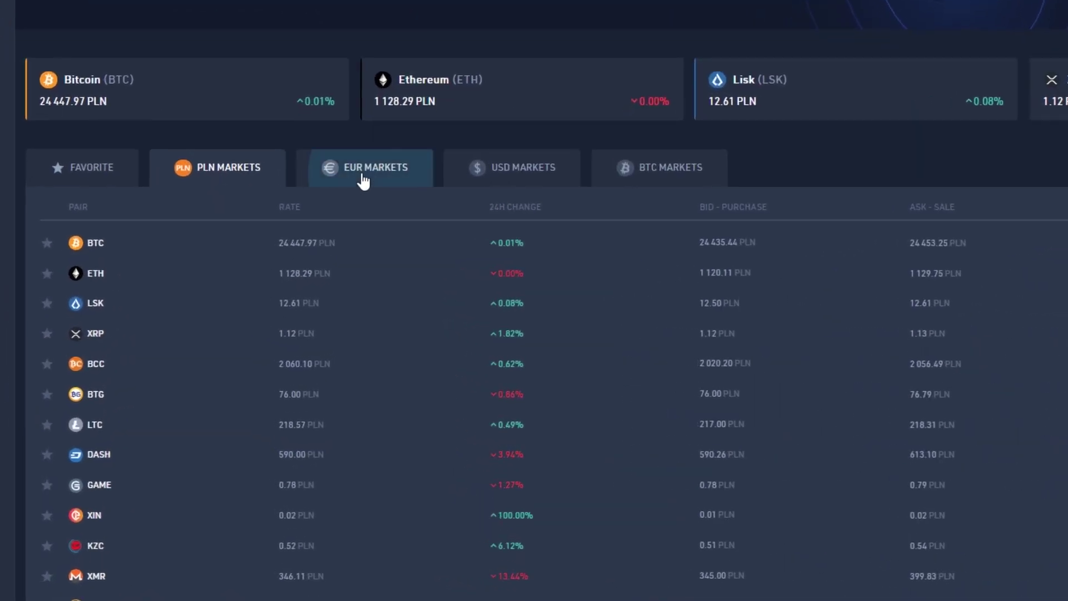
{"action": "left_click", "coordinate": [363, 179]}
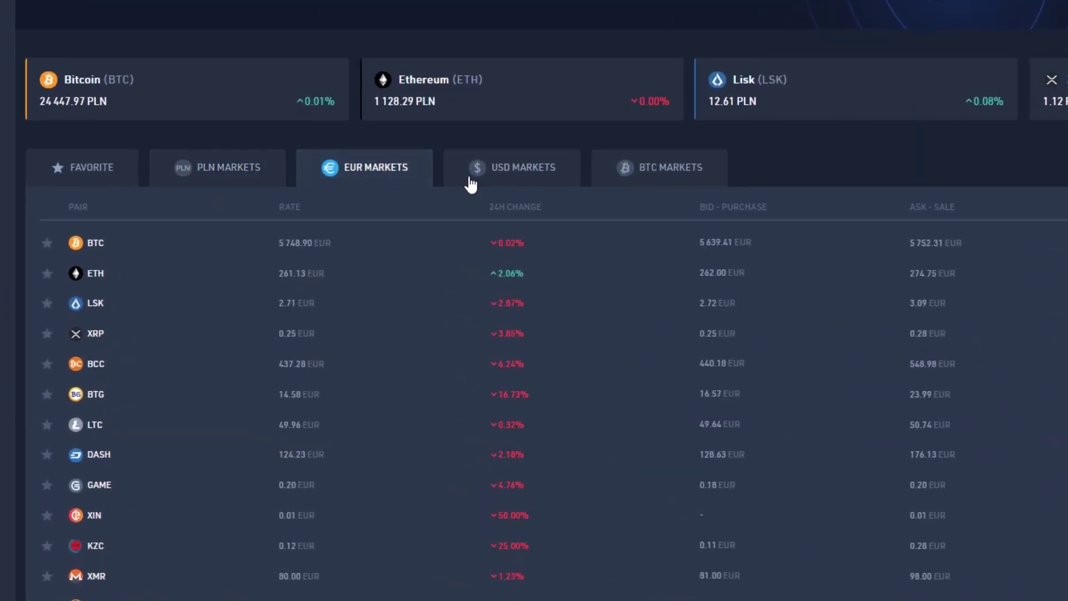
{"action": "left_click", "coordinate": [508, 174]}
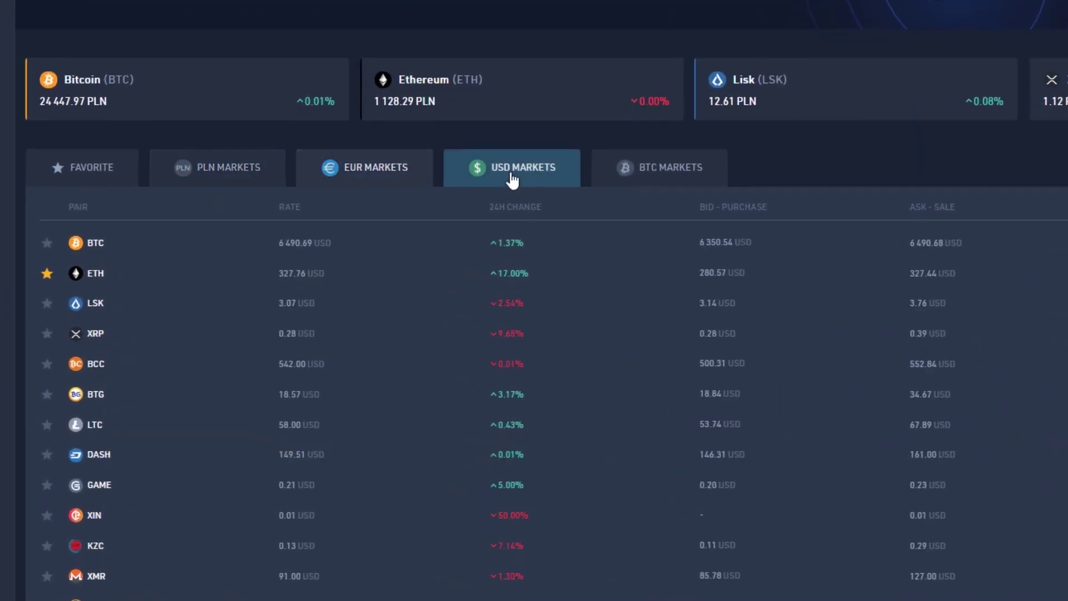
{"action": "left_click", "coordinate": [658, 177]}
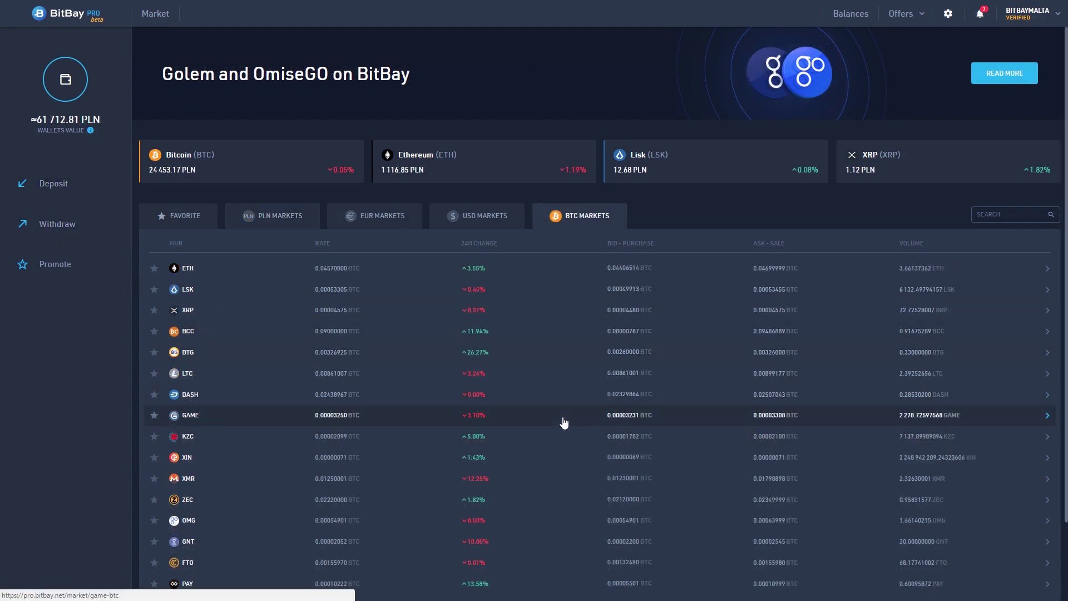
{"action": "left_click", "coordinate": [78, 266]}
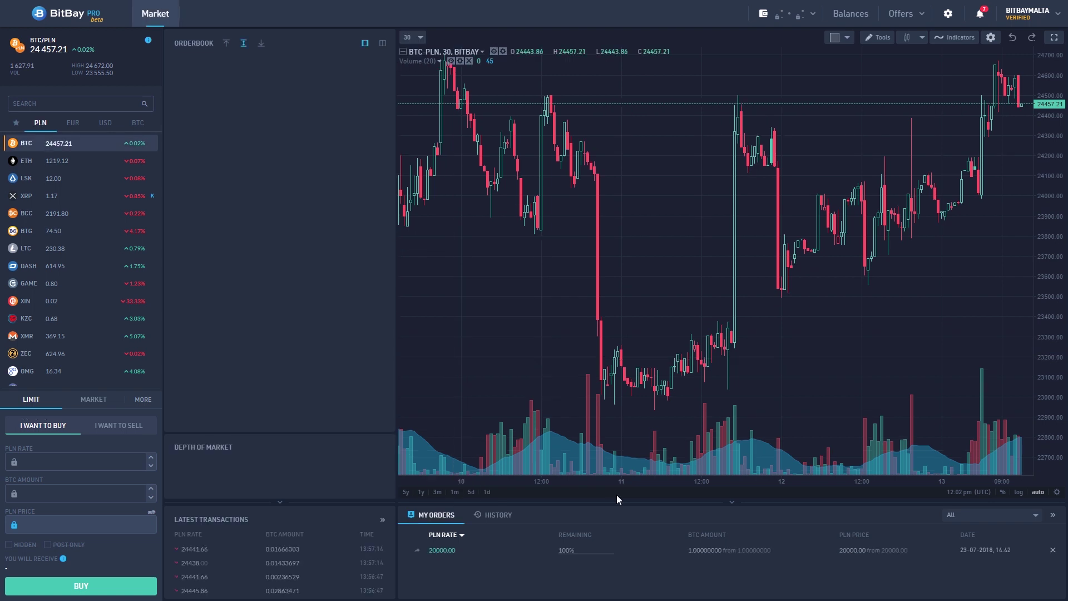
{"action": "left_click", "coordinate": [78, 14]}
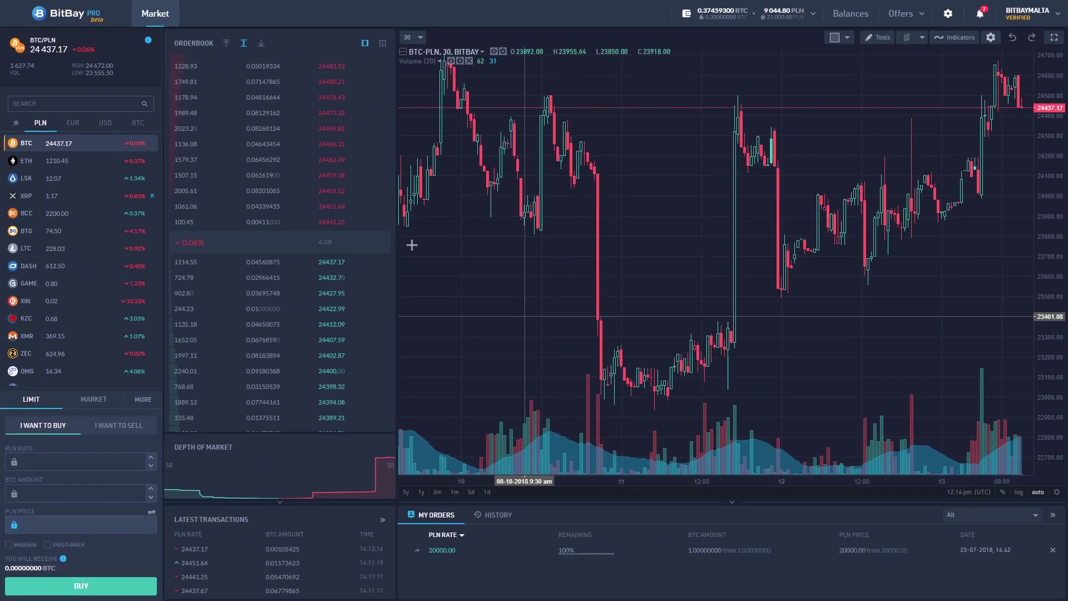
- Toggle the order book between buy-only, all and sell-only offers, then select LSK/PLN
{"action": "left_click", "coordinate": [226, 44]}
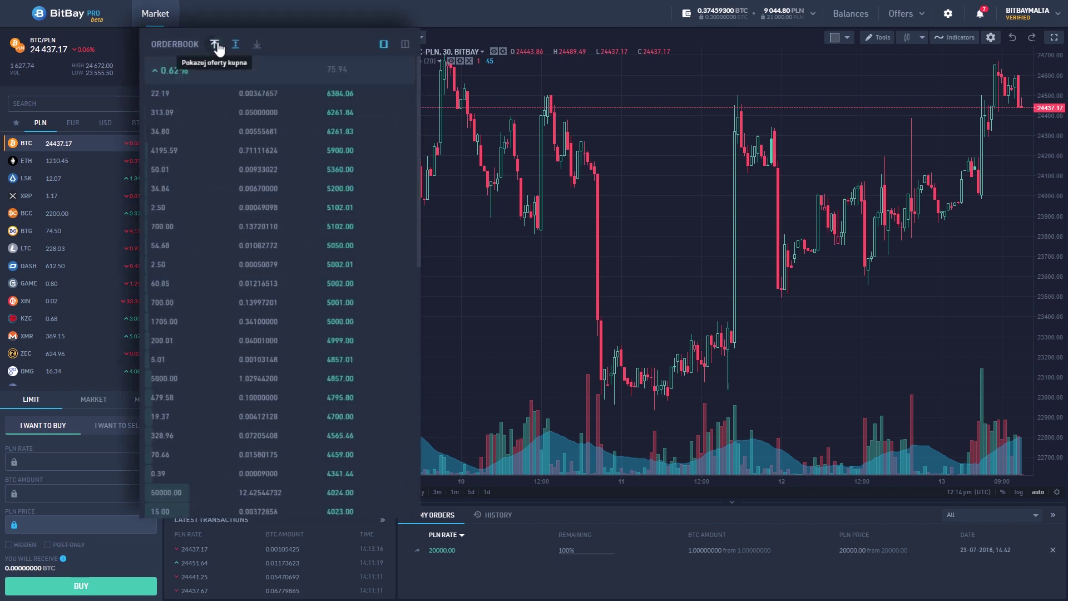
{"action": "left_click", "coordinate": [238, 45]}
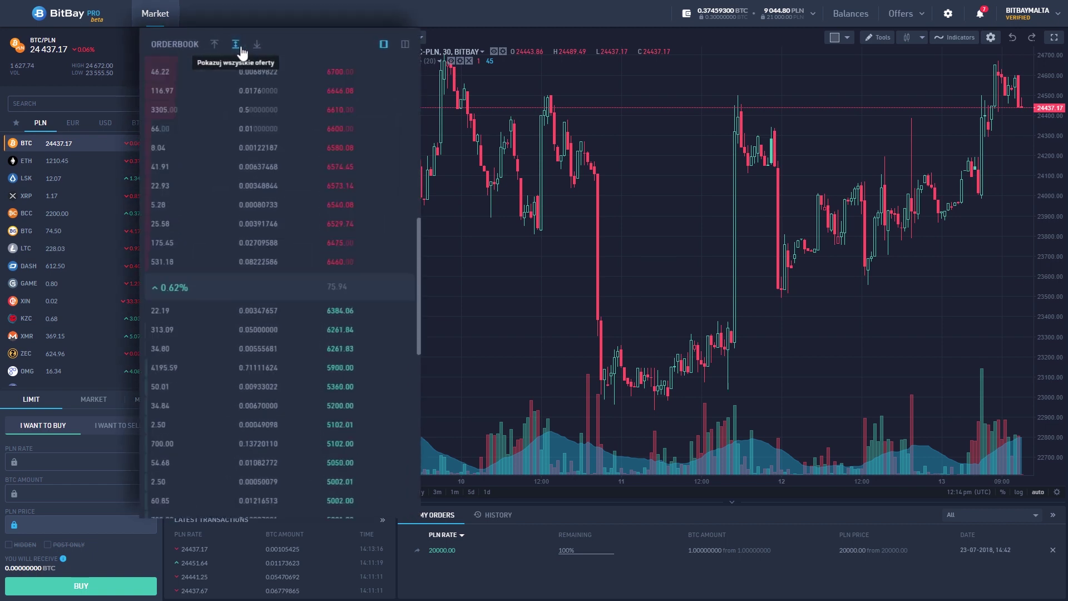
{"action": "left_click", "coordinate": [257, 43]}
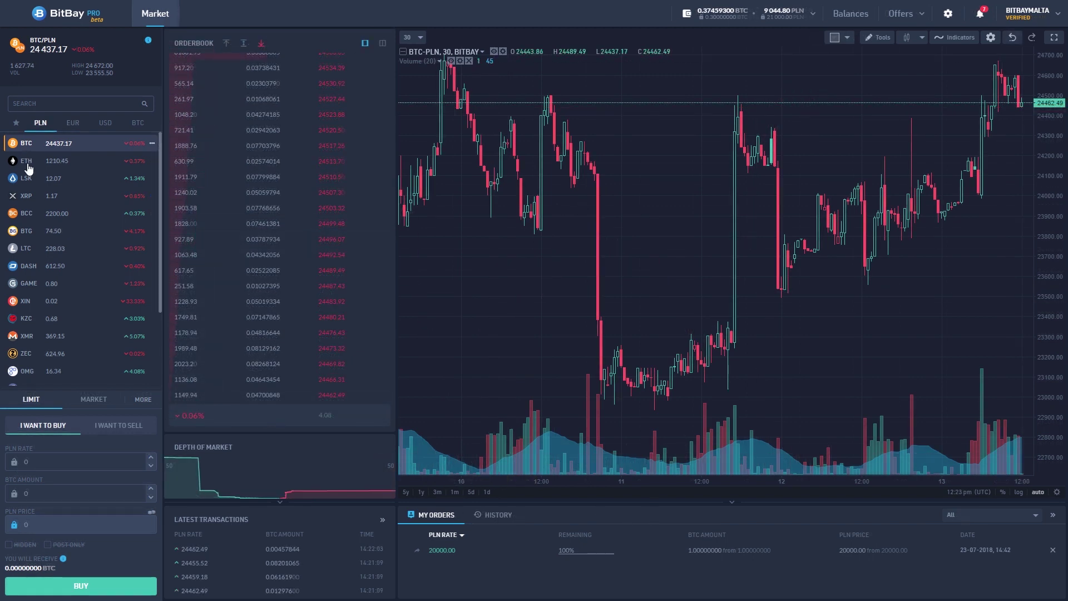
{"action": "left_click", "coordinate": [28, 162]}
- Return to BTC/PLN, assign it hot key K, then switch to the ETH/PLN market
{"action": "left_click", "coordinate": [30, 179]}
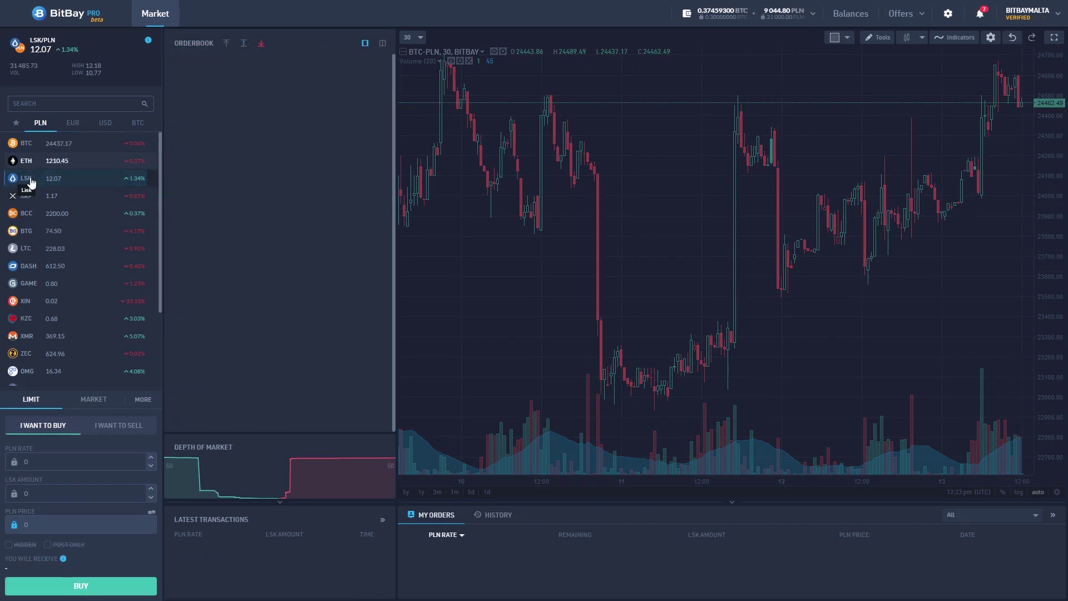
{"action": "left_click", "coordinate": [51, 144]}
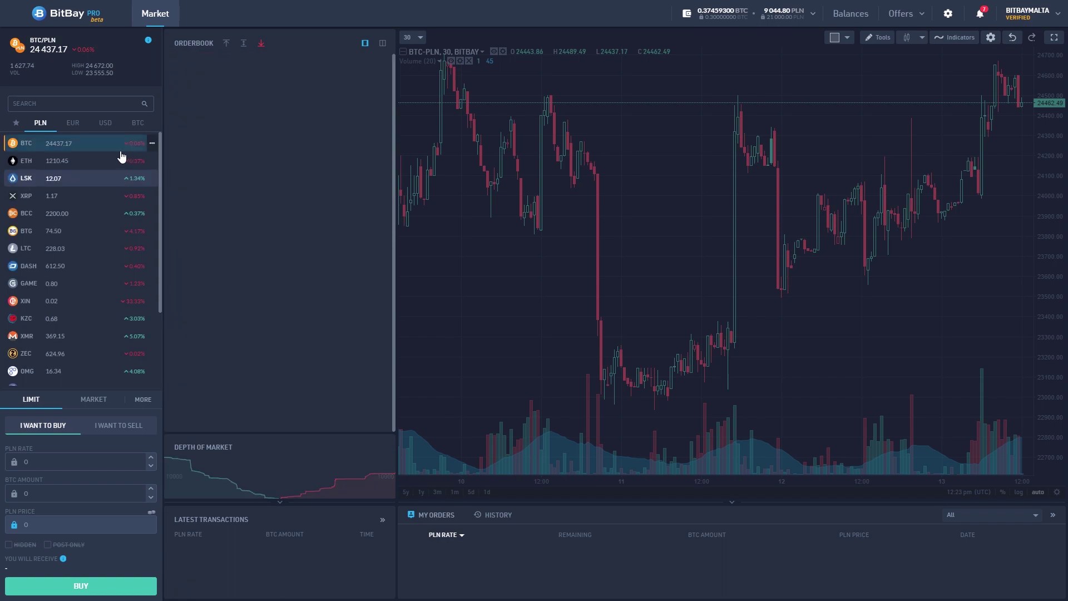
{"action": "left_click", "coordinate": [152, 148]}
{"action": "left_click", "coordinate": [128, 187]}
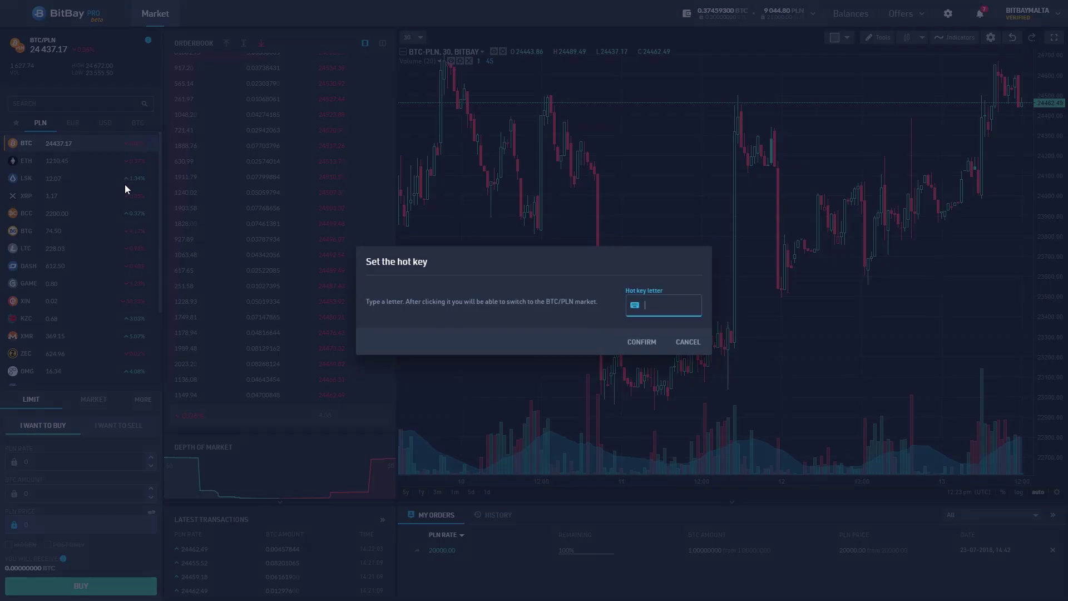
{"action": "type", "text": "K"}
{"action": "left_click", "coordinate": [642, 346]}
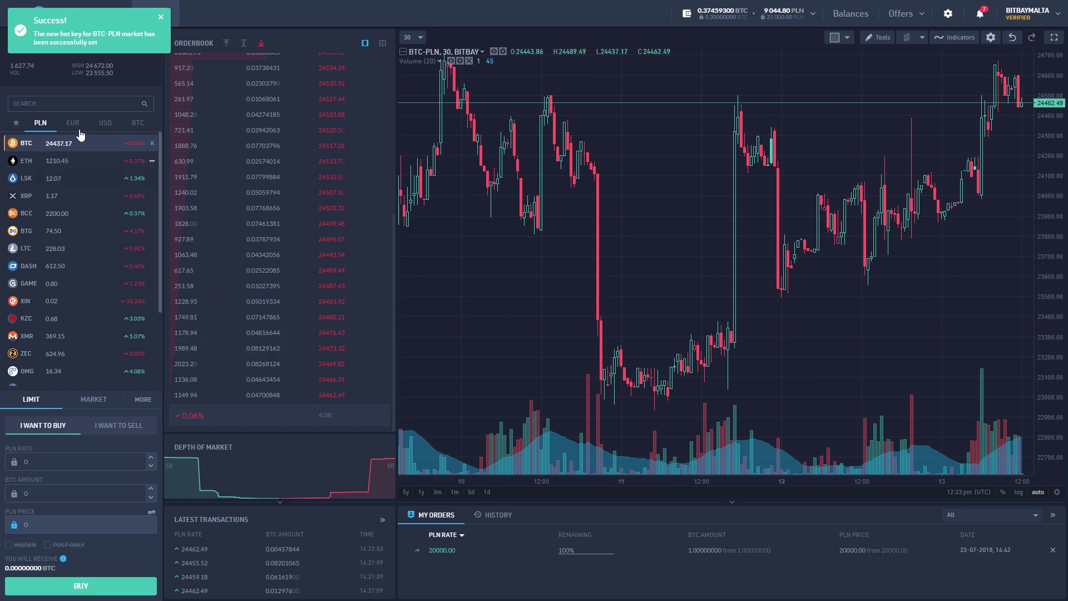
{"action": "left_click", "coordinate": [146, 167]}
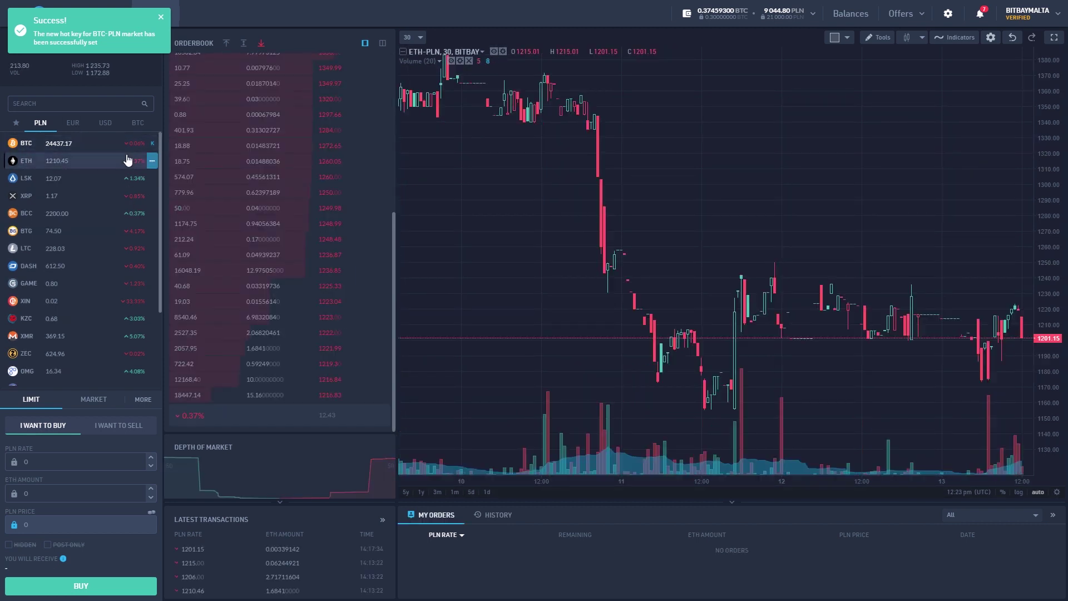
{"action": "left_click", "coordinate": [153, 146]}
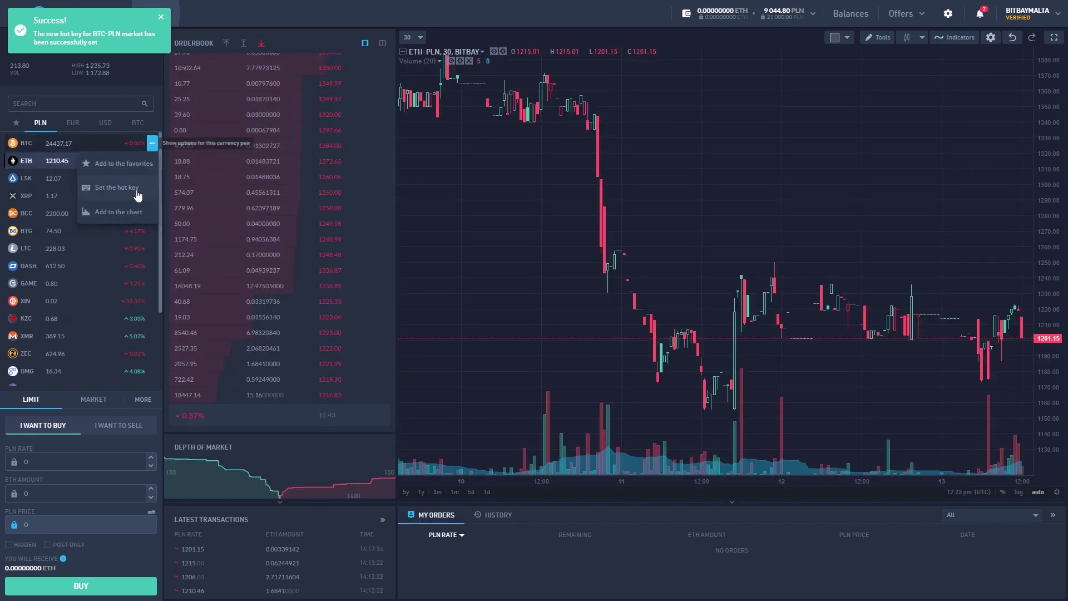
- Add BTC/PLN and LSK/PLN charts beside ETH and stack the three charts in rows
{"action": "left_click", "coordinate": [132, 212]}
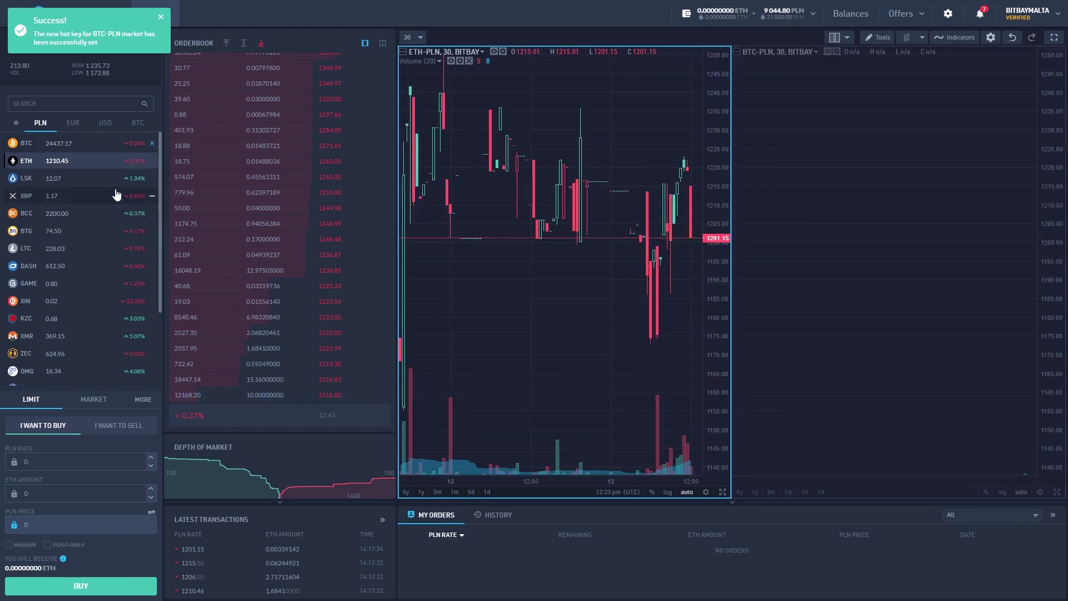
{"action": "left_click", "coordinate": [134, 179]}
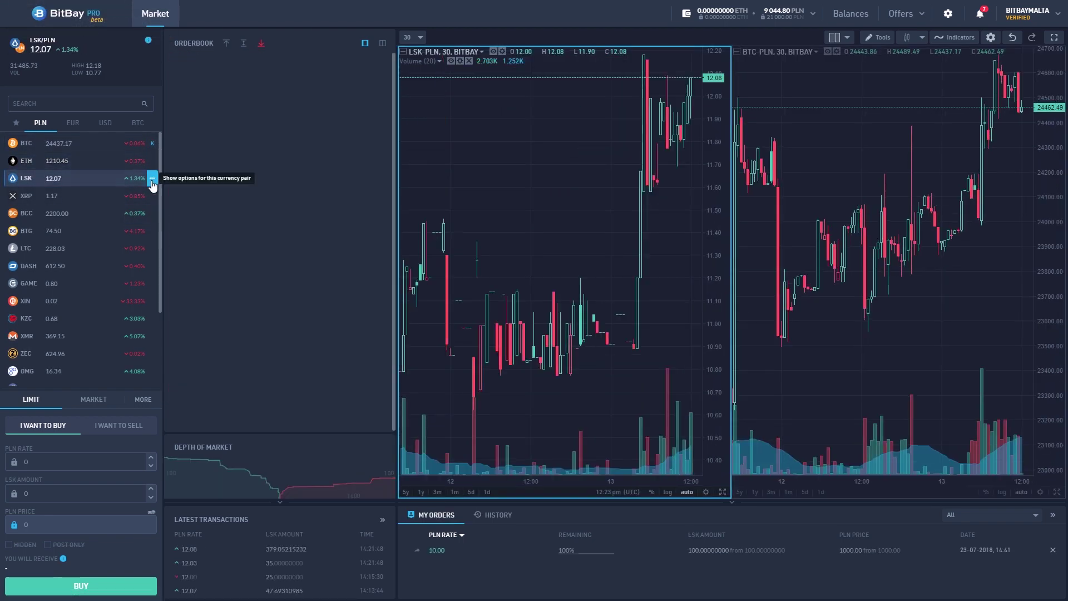
{"action": "left_click", "coordinate": [153, 184]}
{"action": "left_click", "coordinate": [119, 247]}
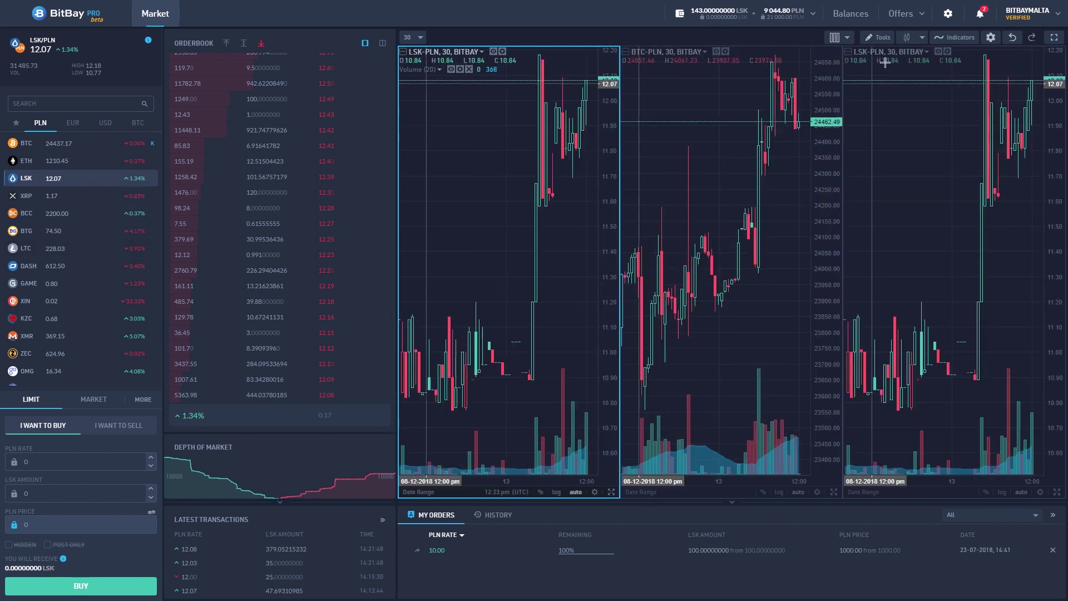
{"action": "left_click", "coordinate": [846, 38]}
{"action": "left_click", "coordinate": [889, 59]}
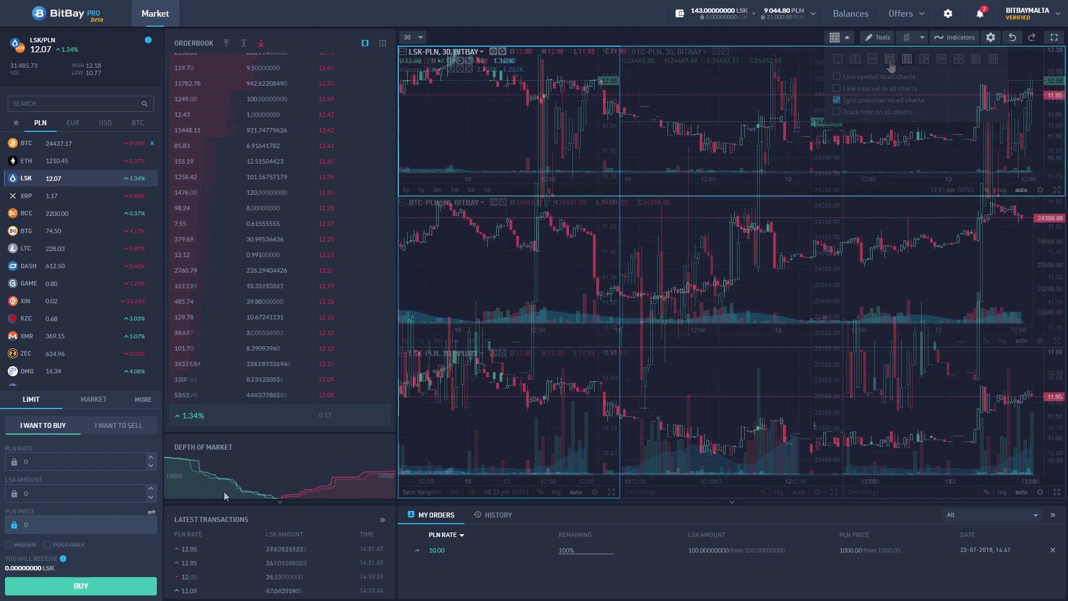
- Switch the order form to I WANT TO SELL with MARKET orders, then check the balances summary
{"action": "left_click", "coordinate": [119, 426]}
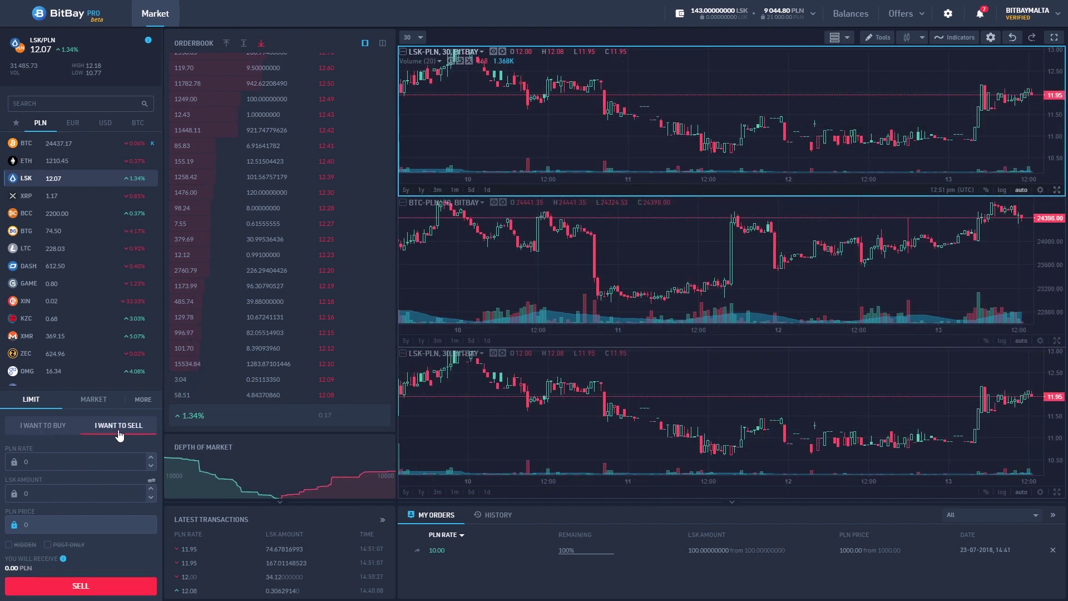
{"action": "left_click", "coordinate": [93, 407]}
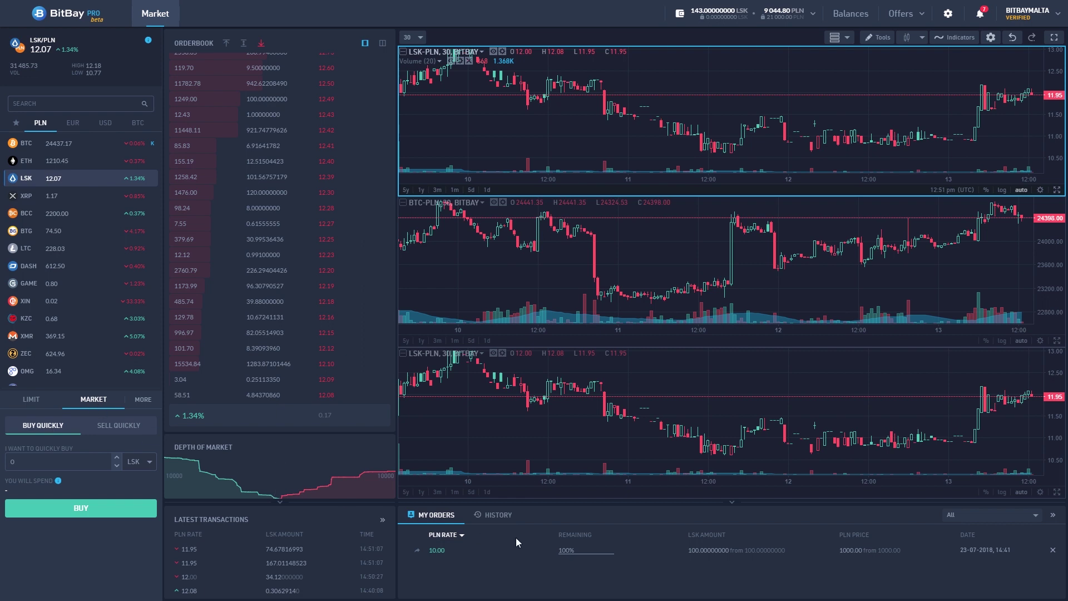
{"action": "left_click", "coordinate": [729, 21]}
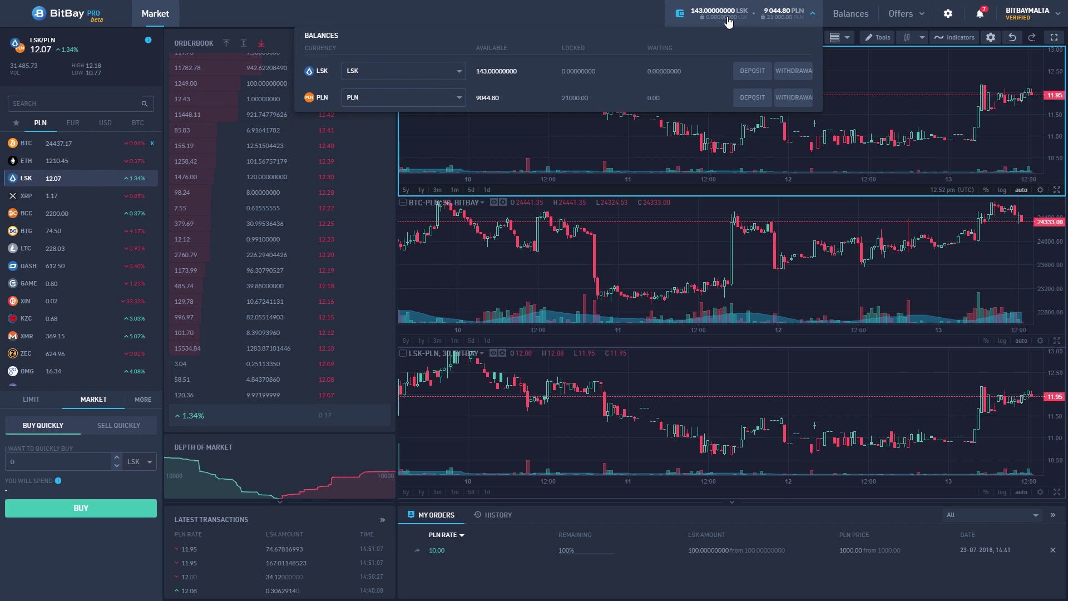
{"action": "left_click", "coordinate": [729, 21]}
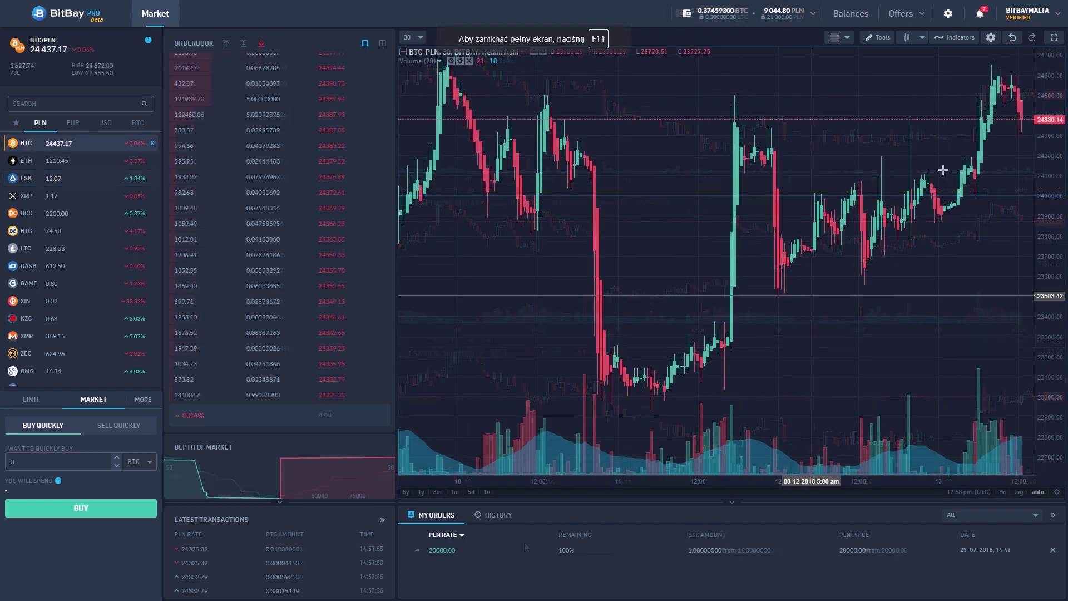
- Make the BTC-PLN chart full screen and change its style to Hollow Candles
{"action": "left_click", "coordinate": [1052, 40]}
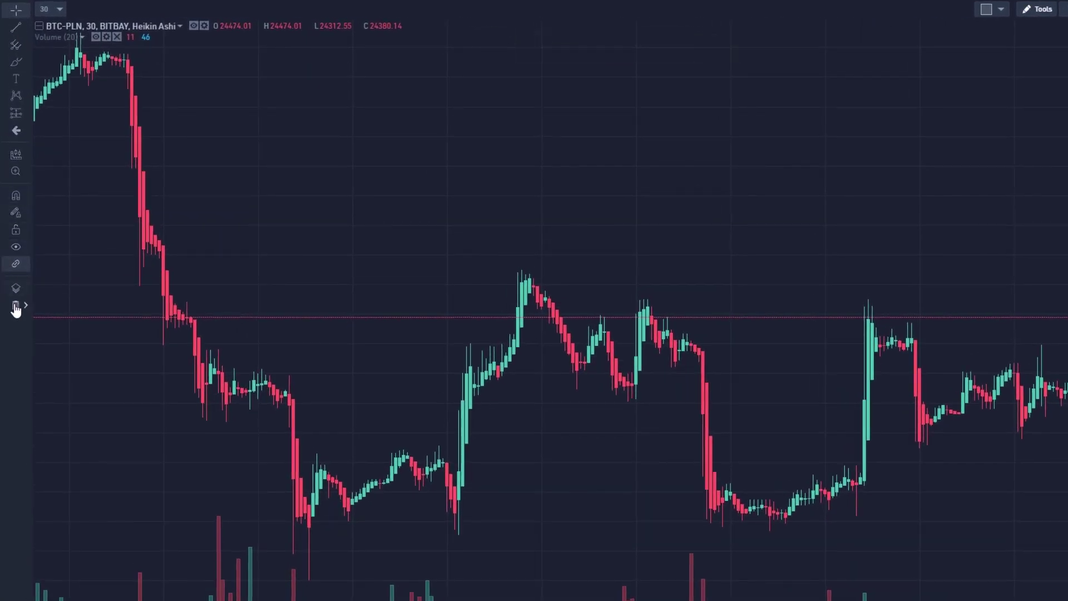
{"action": "left_click", "coordinate": [910, 10]}
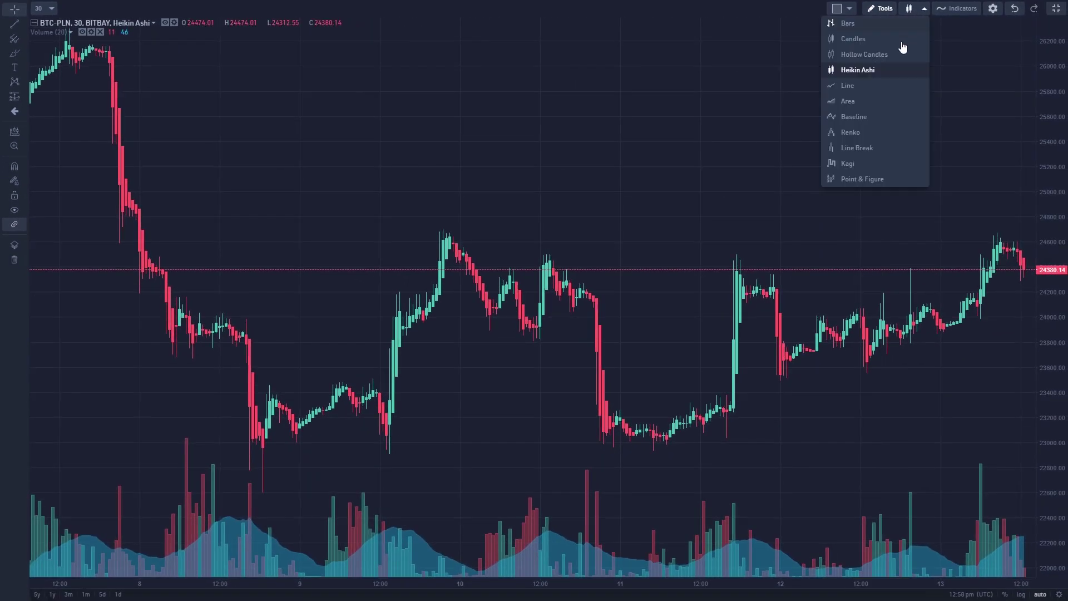
{"action": "left_click", "coordinate": [884, 55]}
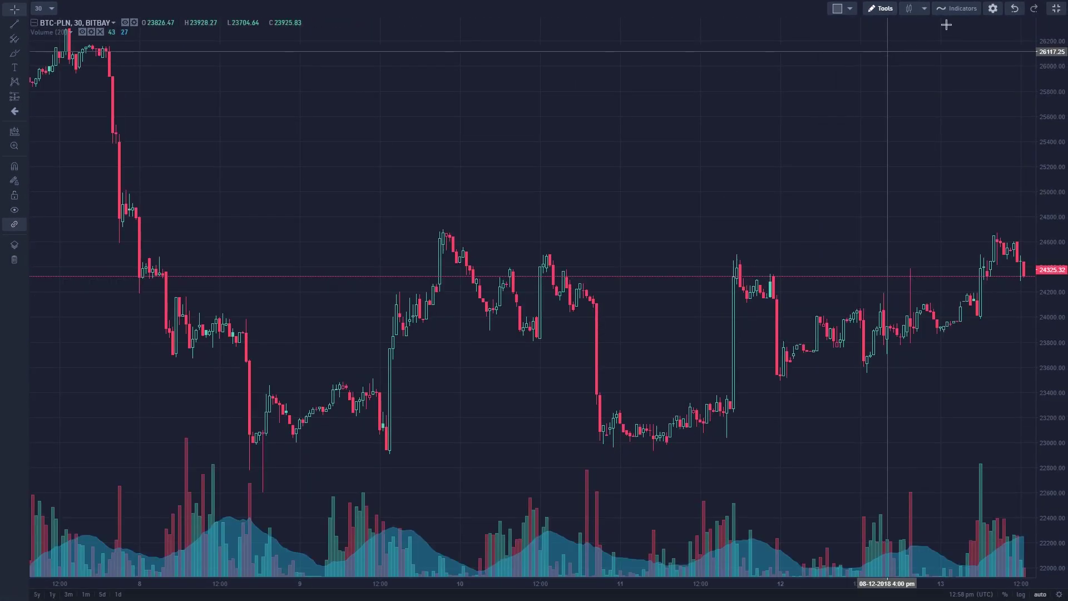
{"action": "left_click", "coordinate": [956, 8]}
- Add the Balance of Power and Awesome Oscillator indicators to the chart
{"action": "left_click", "coordinate": [454, 300]}
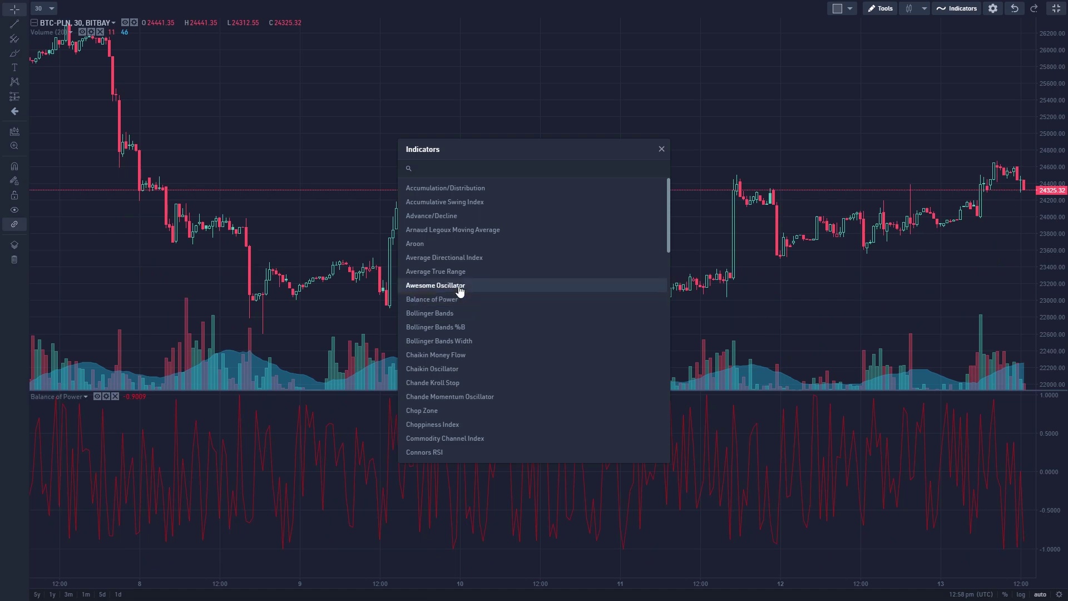
{"action": "left_click", "coordinate": [455, 286]}
{"action": "left_click", "coordinate": [662, 149]}
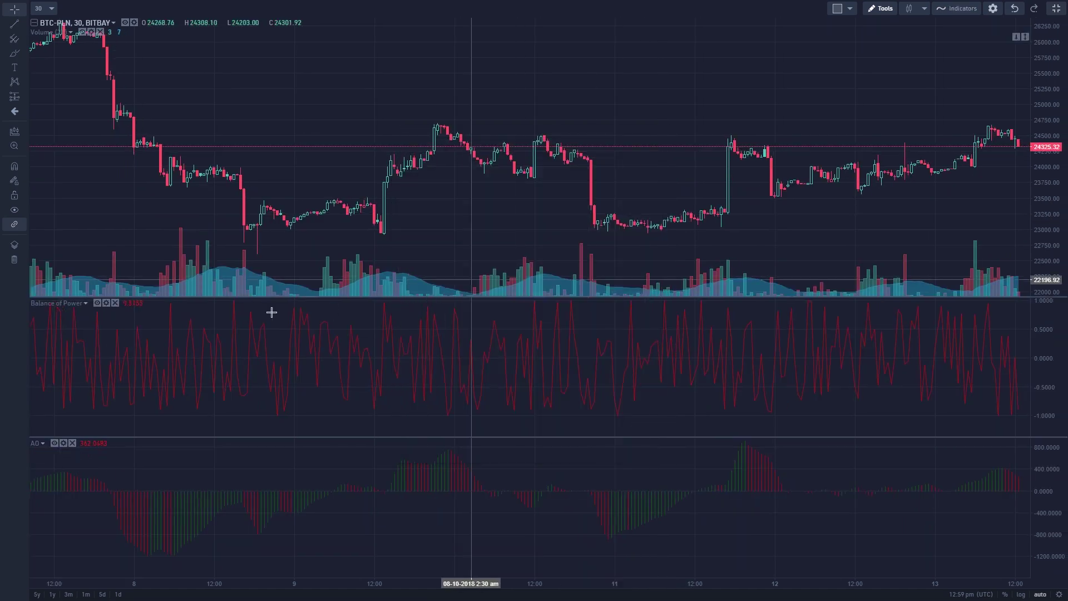
- Give the Balance of Power line a new colour and a thicker width
{"action": "left_click", "coordinate": [106, 303]}
{"action": "left_click", "coordinate": [455, 282]}
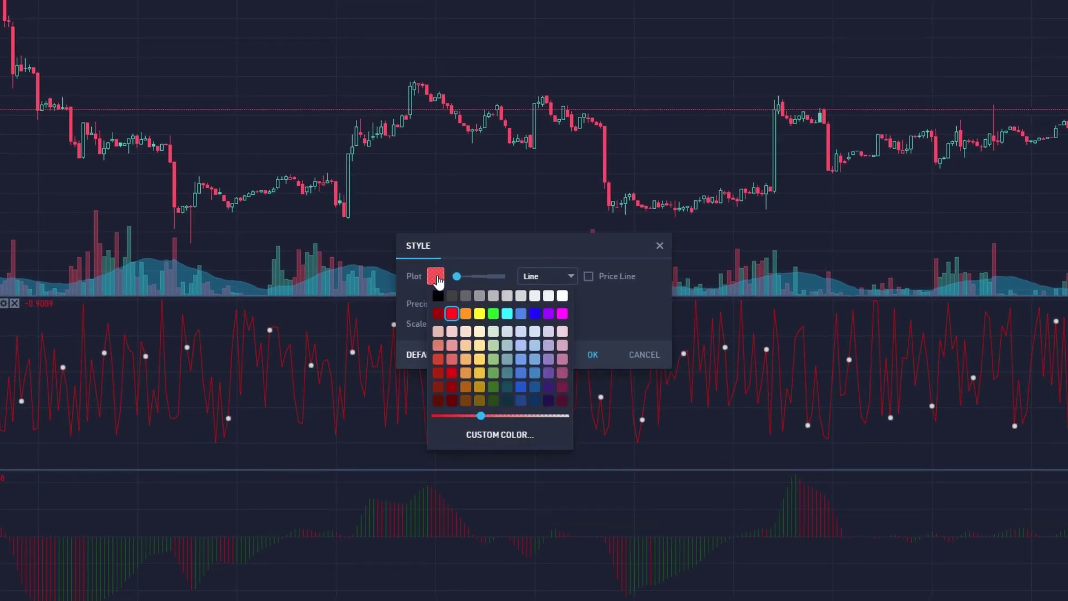
{"action": "left_click", "coordinate": [479, 313]}
{"action": "left_click_drag", "start_coordinate": [457, 276], "coordinate": [489, 276]}
{"action": "left_click", "coordinate": [593, 355]}
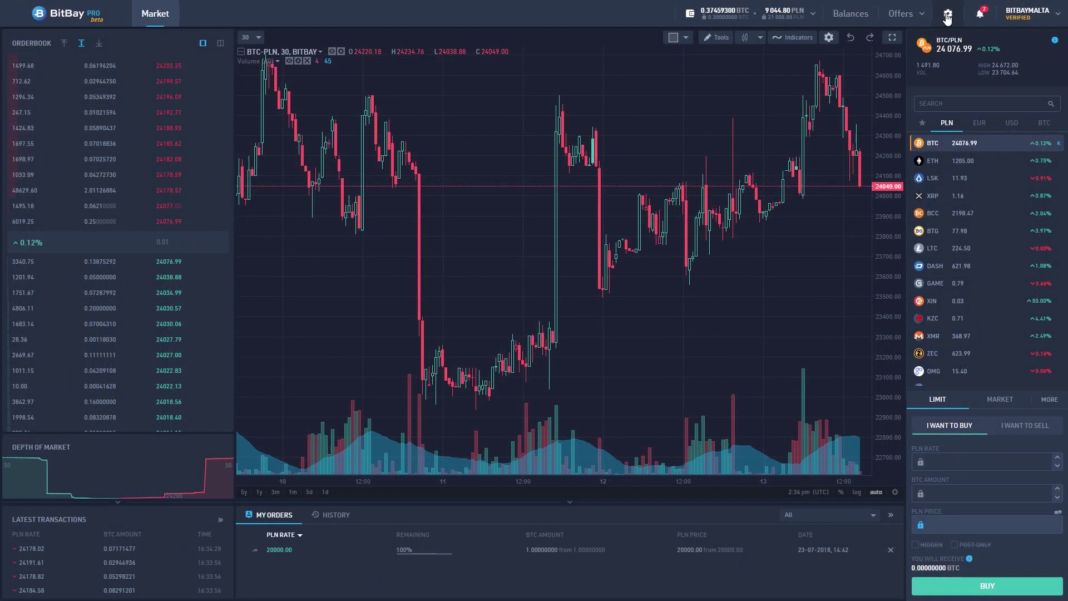
- Apply market layout 2, placing the chart above the buy/sell forms and order book
{"action": "left_click", "coordinate": [948, 17]}
{"action": "left_click", "coordinate": [814, 88]}
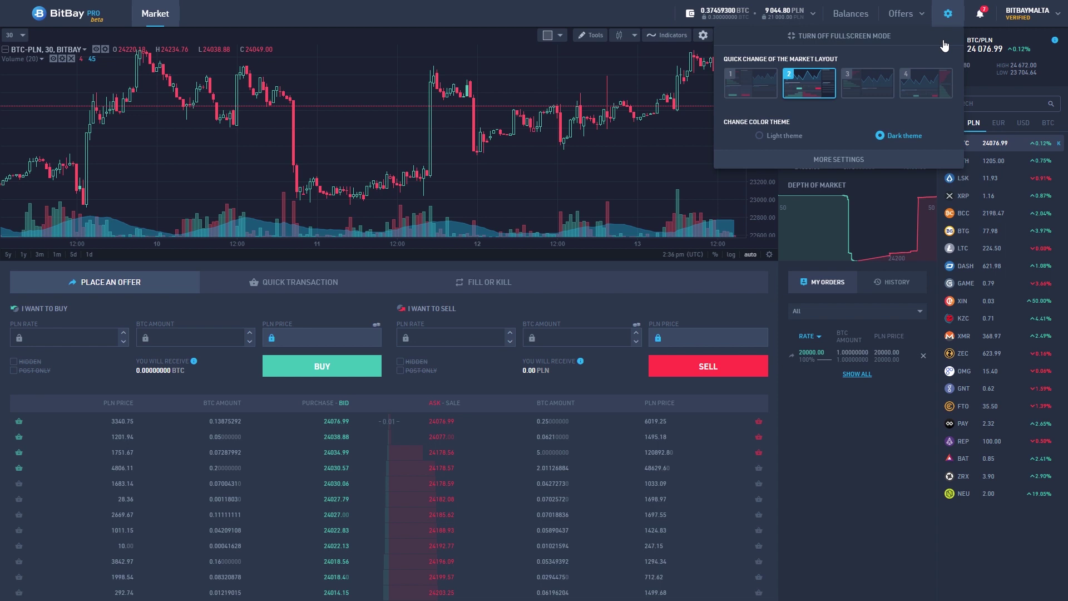
- Set the side menu location to Left side in More Settings and save
{"action": "left_click", "coordinate": [836, 160]}
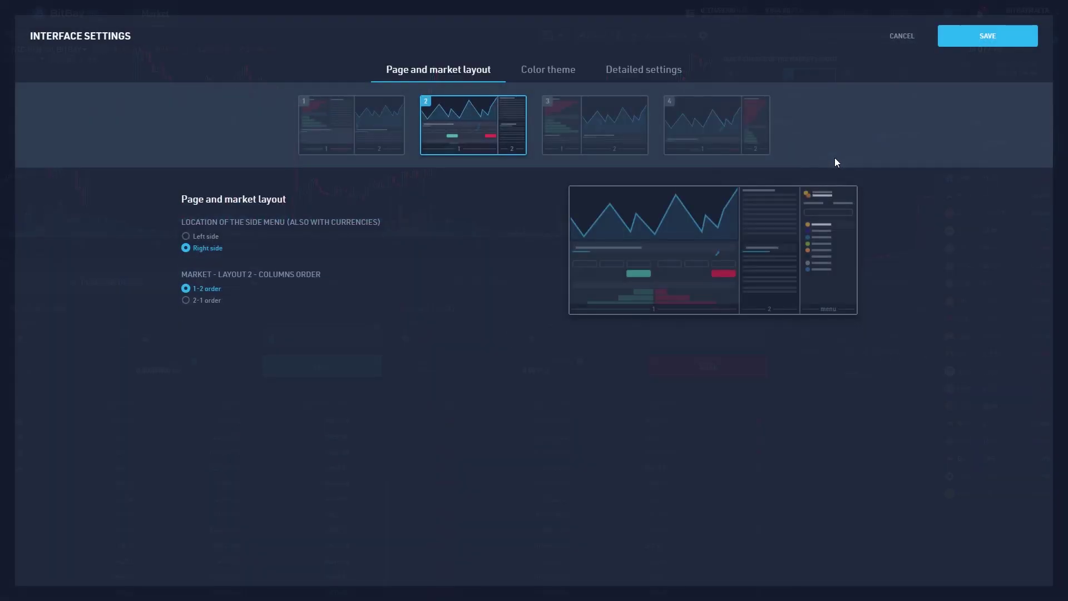
{"action": "left_click", "coordinate": [203, 246]}
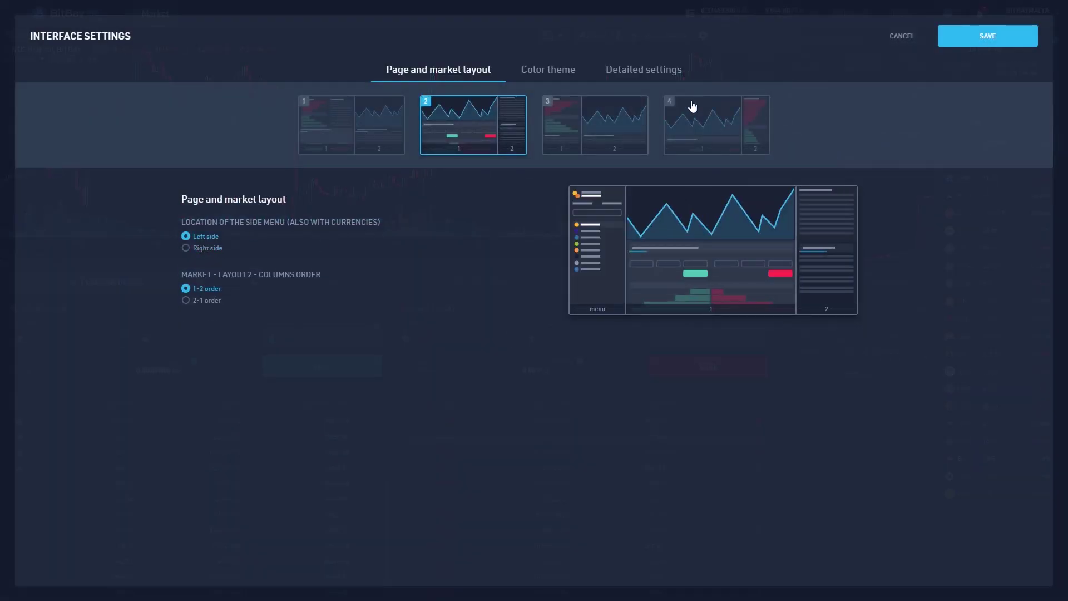
{"action": "left_click", "coordinate": [967, 42]}
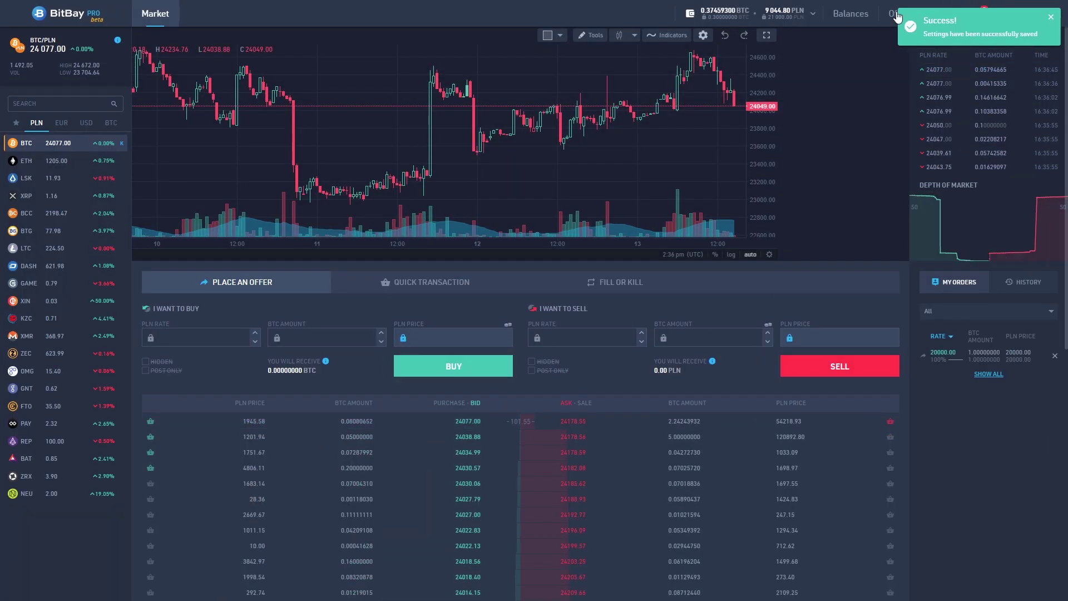
- Set numerical values to the Lato font and notifications to the bottom-right corner, then save
{"action": "left_click", "coordinate": [1020, 19]}
{"action": "left_click", "coordinate": [947, 13]}
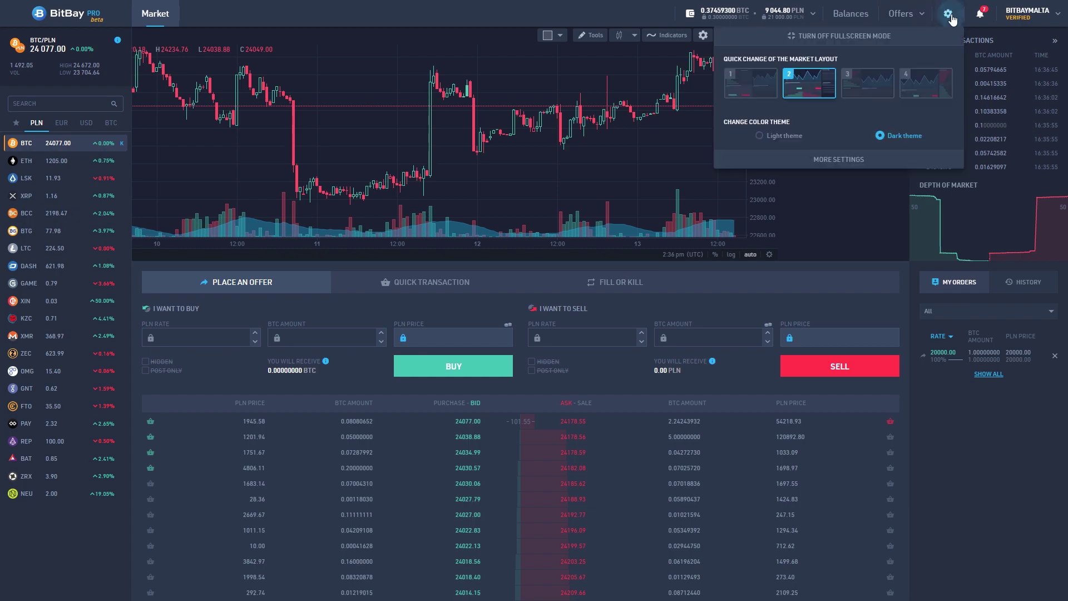
{"action": "left_click", "coordinate": [841, 160]}
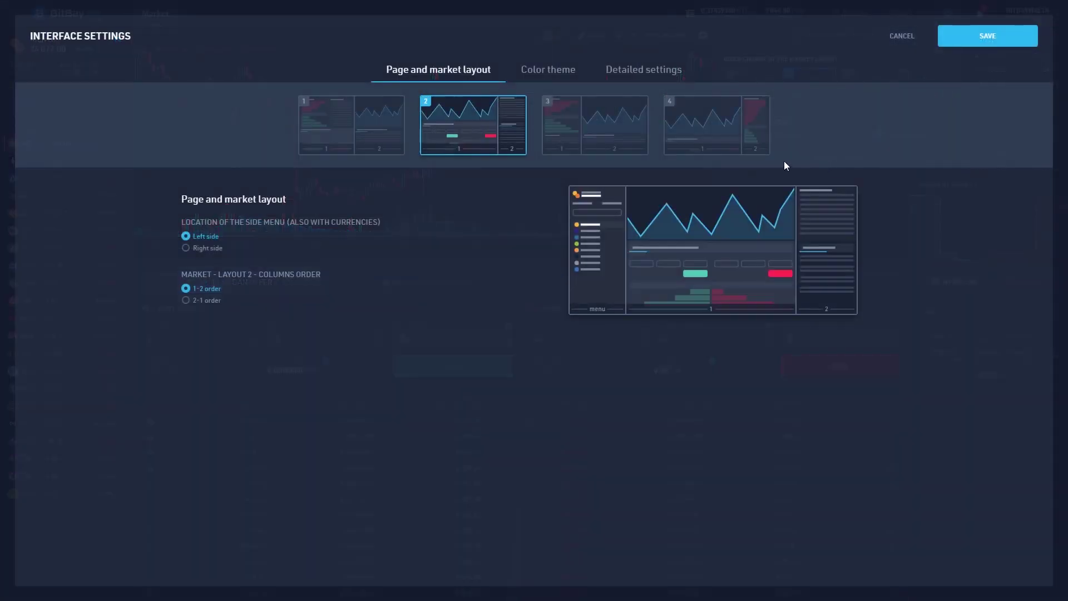
{"action": "left_click", "coordinate": [642, 71]}
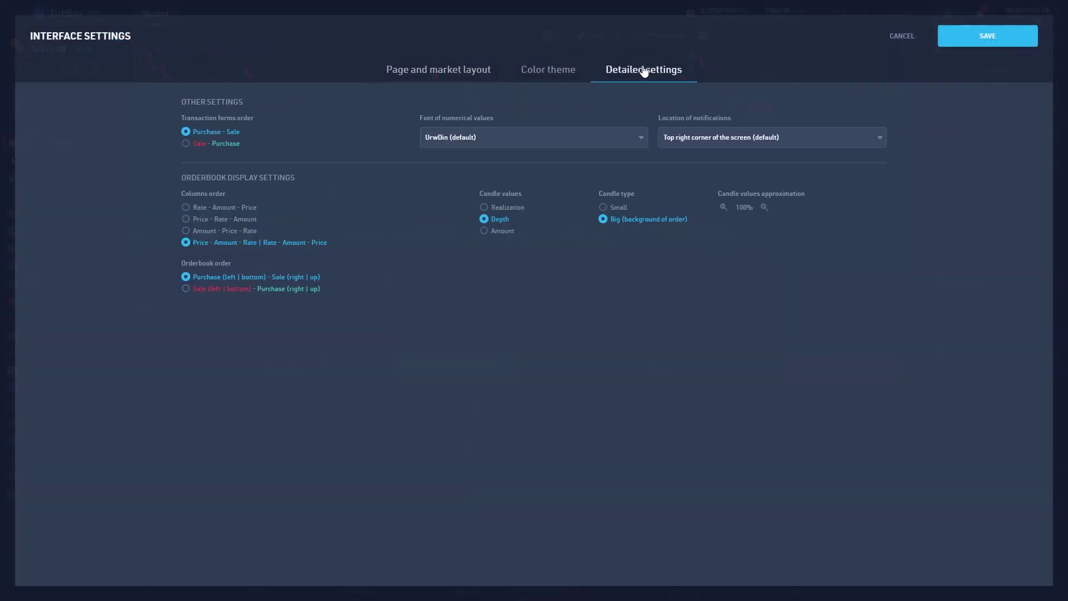
{"action": "left_click", "coordinate": [566, 140]}
{"action": "left_click", "coordinate": [553, 159]}
{"action": "left_click", "coordinate": [692, 139]}
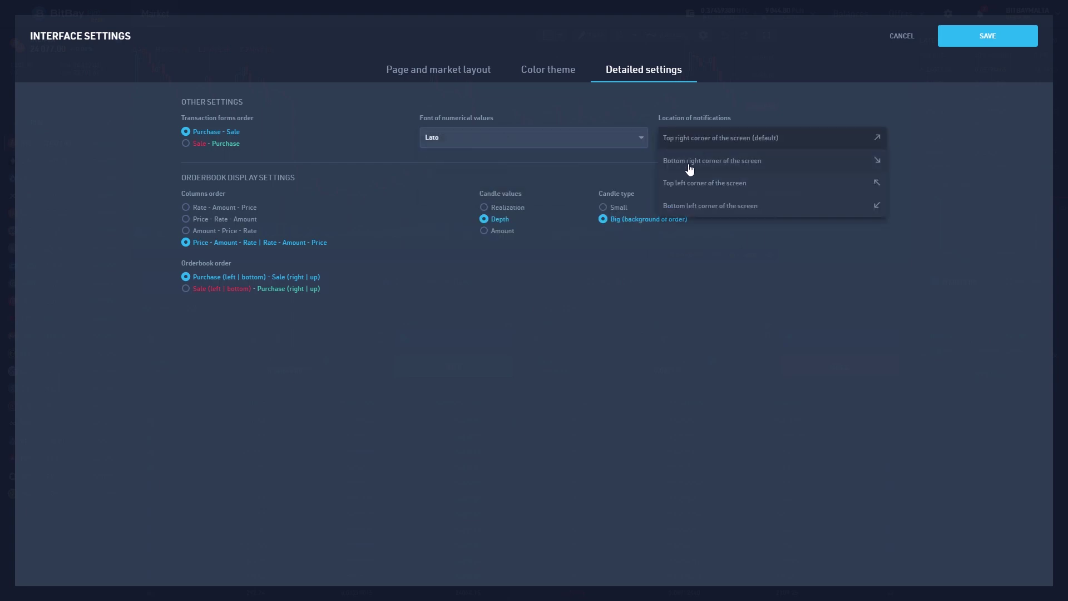
{"action": "left_click", "coordinate": [690, 164]}
{"action": "left_click", "coordinate": [953, 43]}
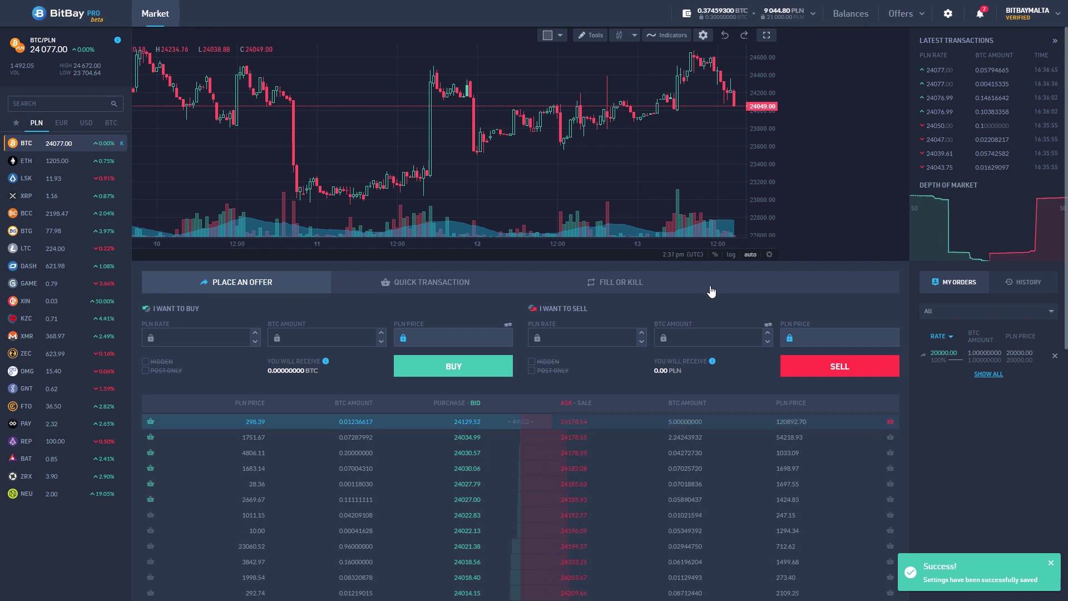
- Use market layout 3, with the UrwDin number font and top-right notifications, and save
{"action": "left_click", "coordinate": [940, 17]}
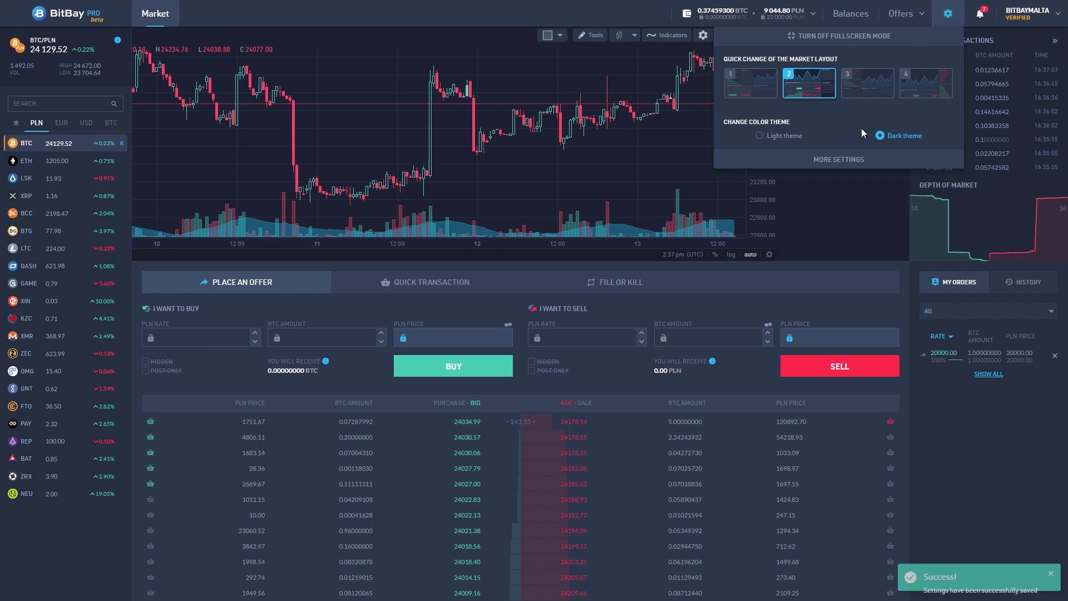
{"action": "left_click", "coordinate": [882, 83]}
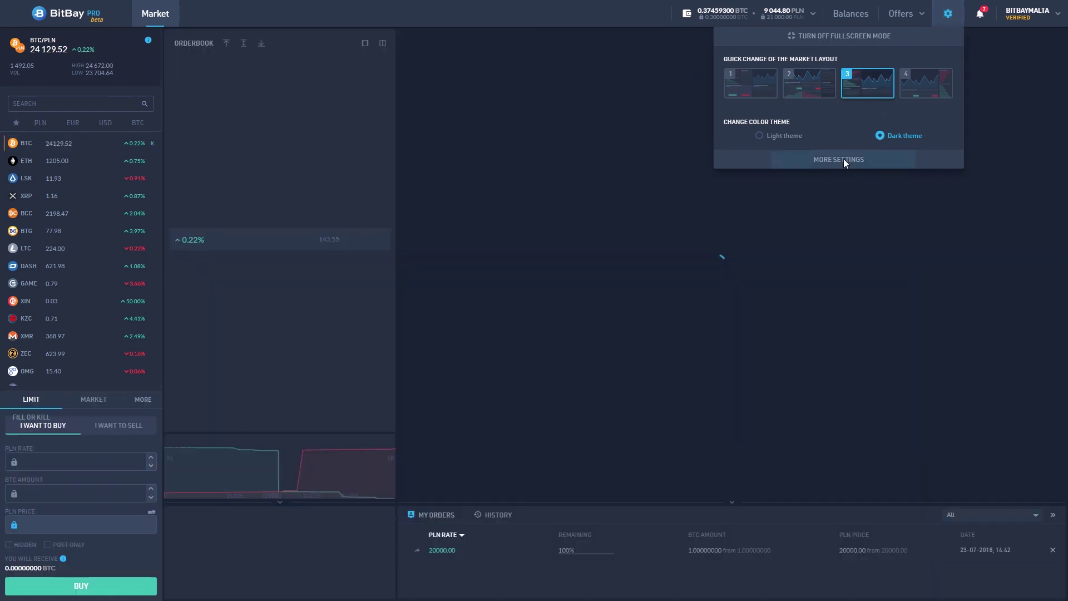
{"action": "left_click", "coordinate": [844, 160]}
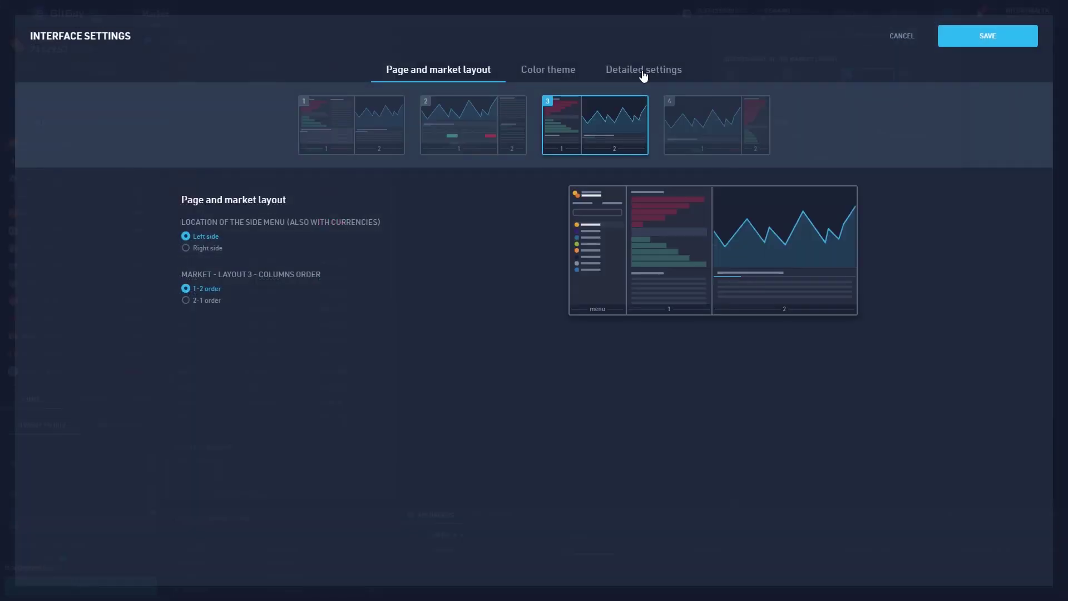
{"action": "left_click", "coordinate": [643, 76]}
{"action": "left_click", "coordinate": [550, 139]}
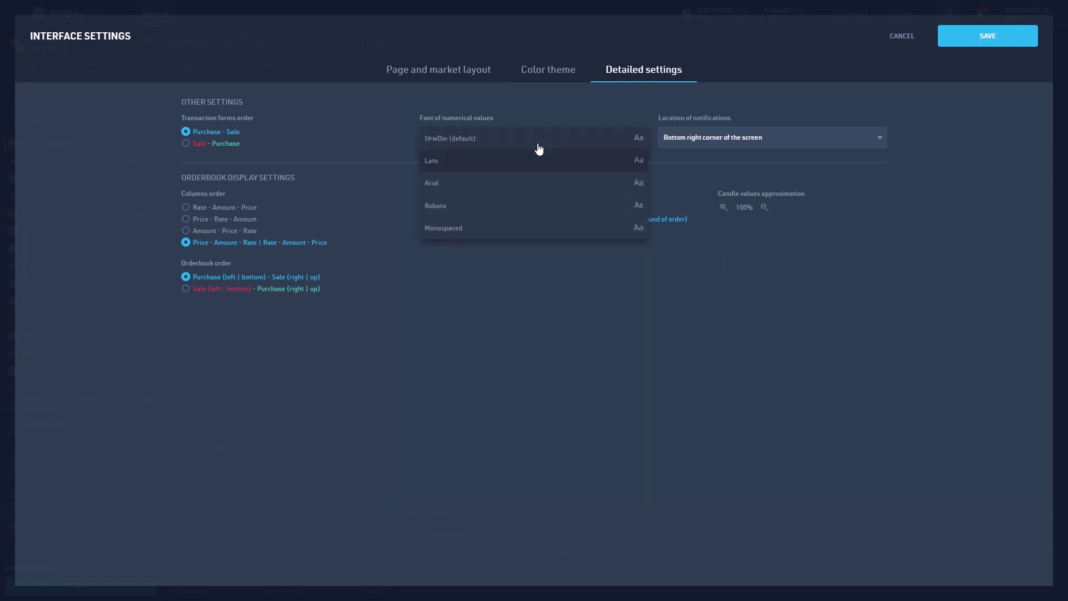
{"action": "left_click", "coordinate": [539, 146]}
{"action": "left_click", "coordinate": [720, 142]}
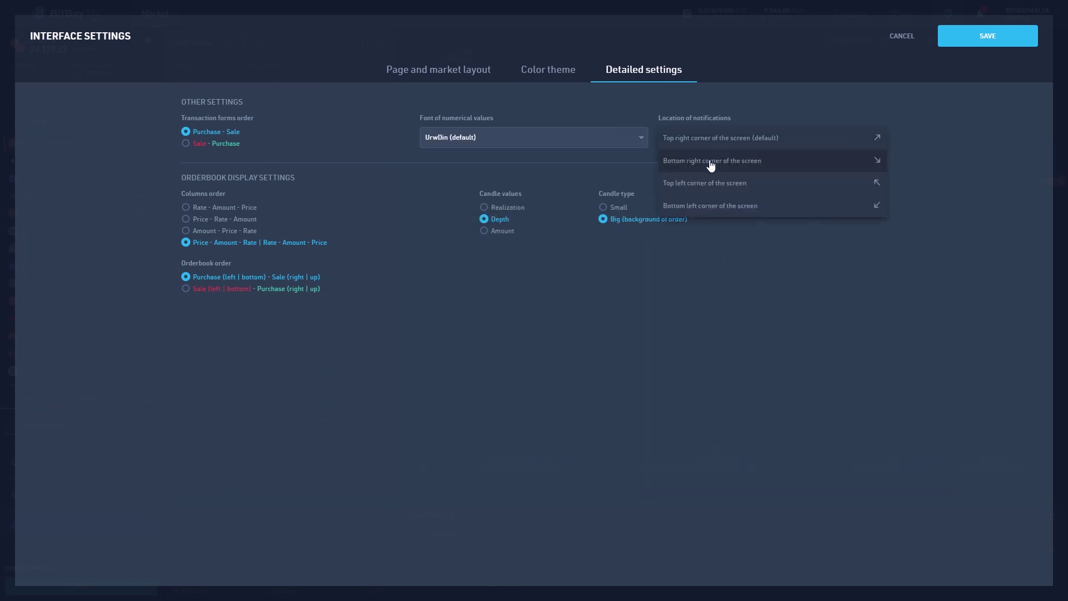
{"action": "left_click", "coordinate": [711, 141]}
{"action": "left_click", "coordinate": [954, 40]}
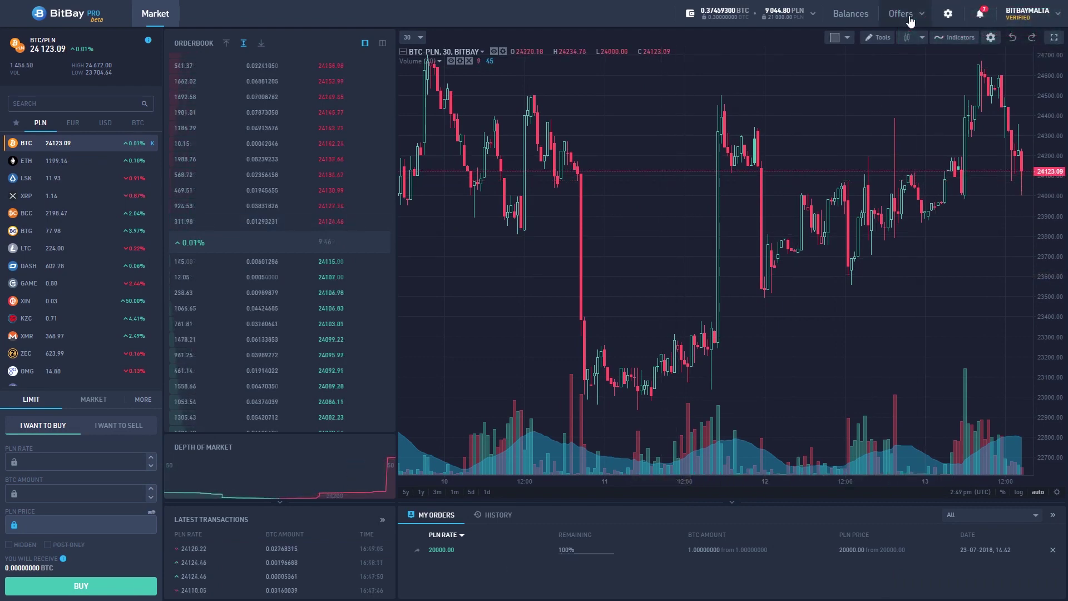
- Open My Offers and filter the type by Buy, then Sell, before returning to All
{"action": "mouse_move", "coordinate": [903, 13]}
{"action": "left_click", "coordinate": [906, 44]}
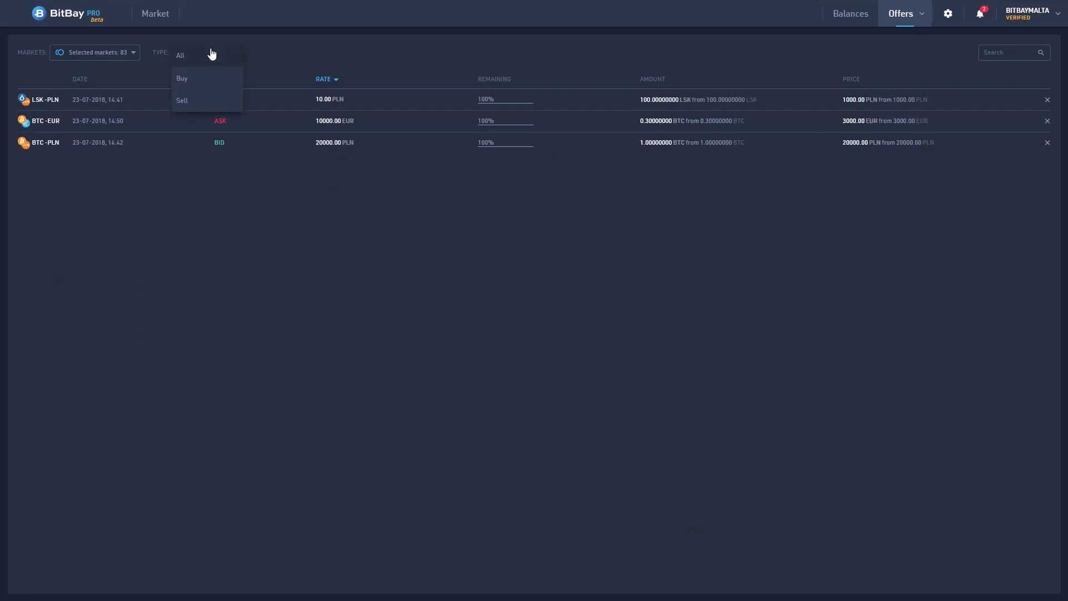
{"action": "left_click", "coordinate": [205, 80]}
{"action": "left_click", "coordinate": [207, 56]}
{"action": "left_click", "coordinate": [198, 100]}
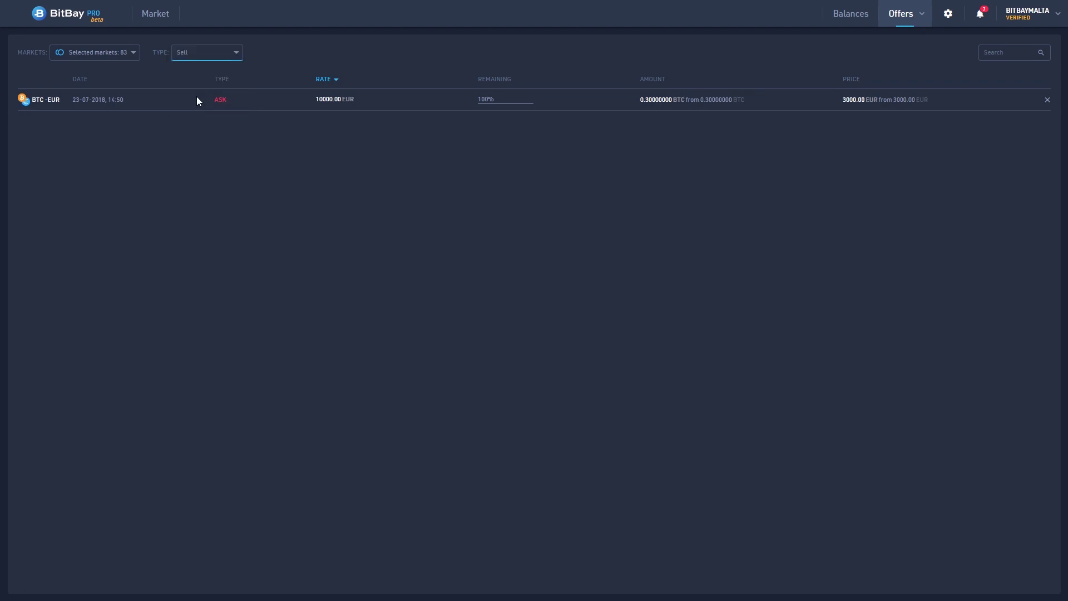
{"action": "left_click", "coordinate": [196, 56]}
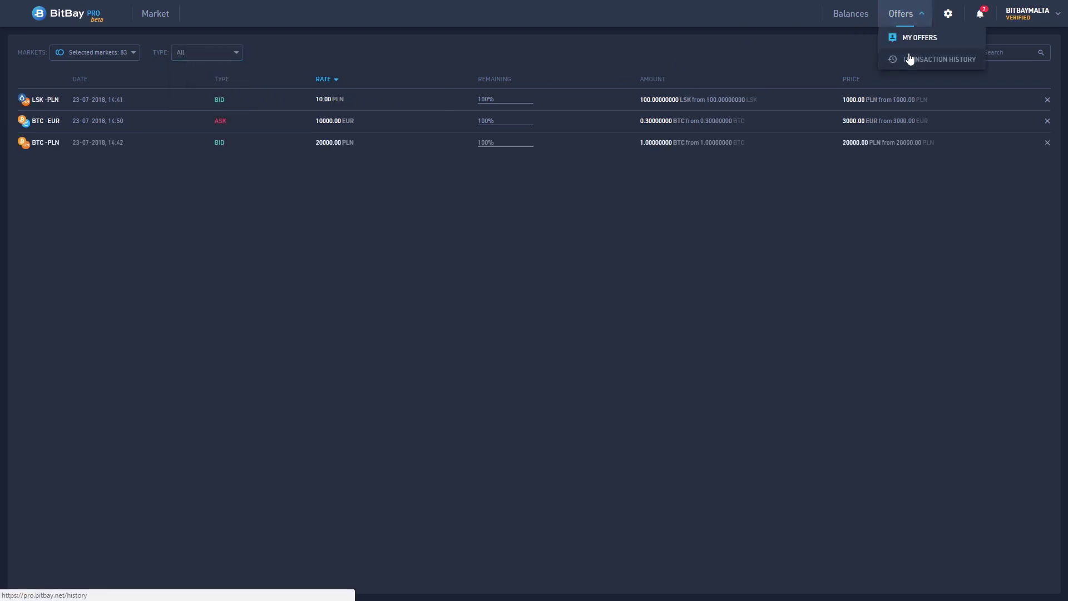
- Show the transaction history for all transaction types over a Custom period
{"action": "left_click", "coordinate": [909, 57]}
{"action": "left_click", "coordinate": [220, 55]}
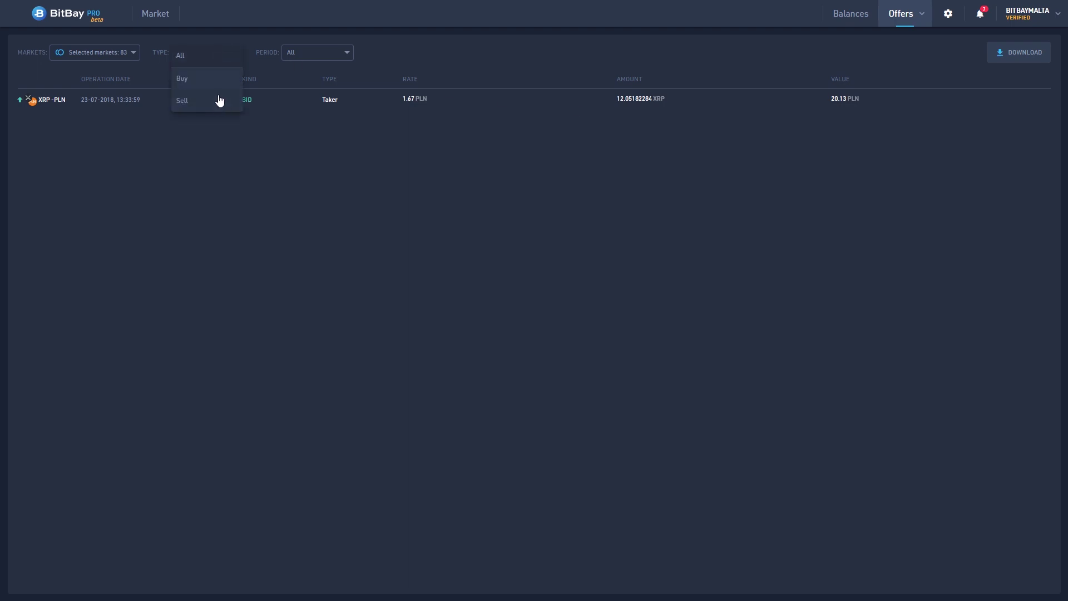
{"action": "left_click", "coordinate": [225, 56]}
{"action": "left_click", "coordinate": [321, 55]}
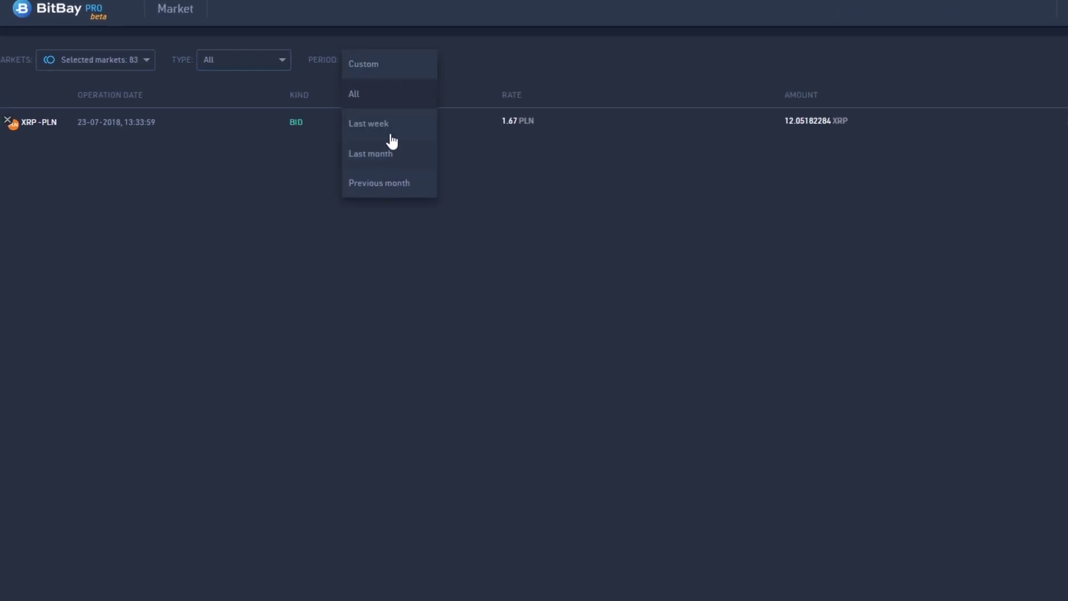
{"action": "left_click", "coordinate": [398, 70]}
- Download the history as a CSV file, confirm the export, and return home
{"action": "left_click", "coordinate": [1018, 53]}
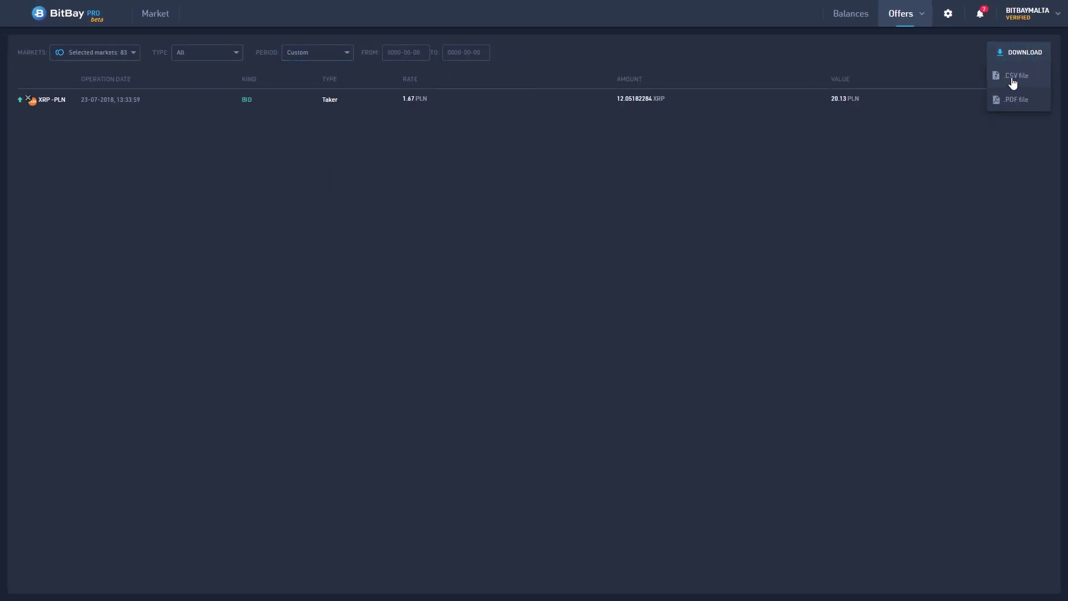
{"action": "left_click", "coordinate": [1013, 78]}
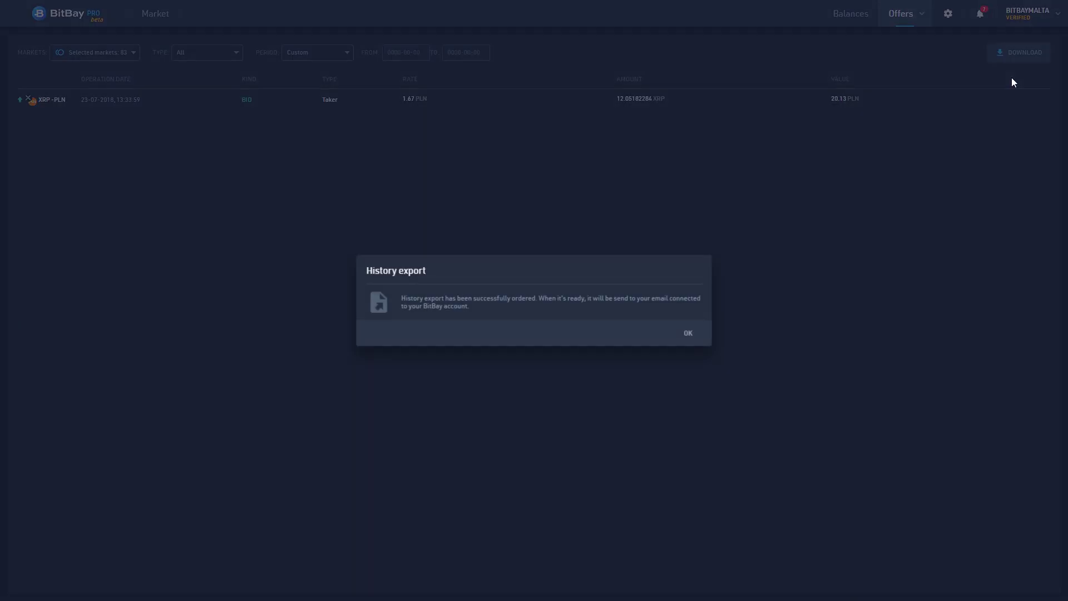
{"action": "left_click", "coordinate": [682, 333]}
{"action": "left_click", "coordinate": [95, 18]}
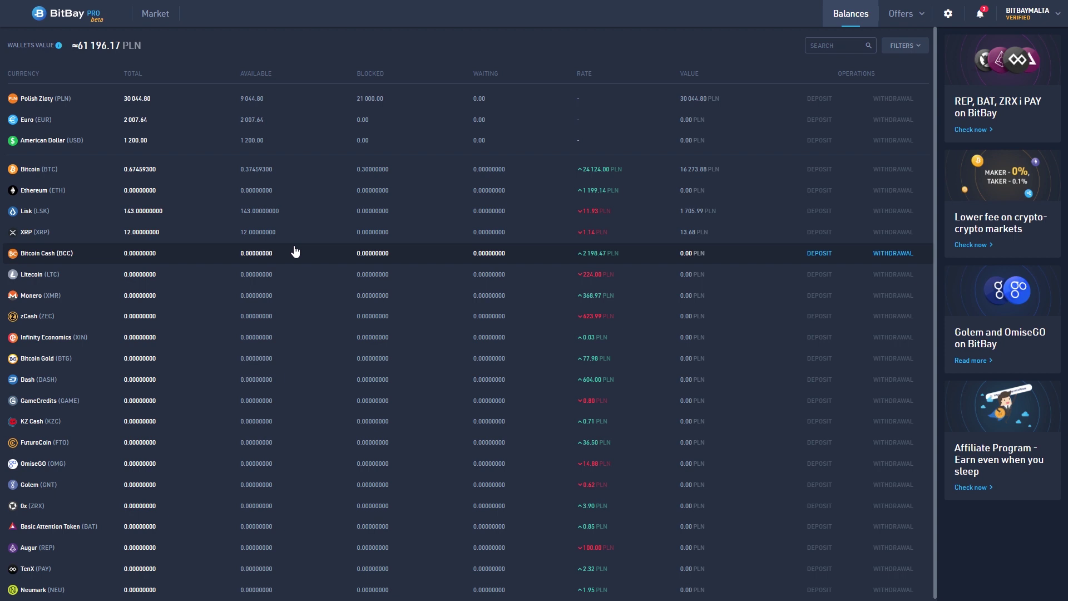
- Open the deposit page from the Bitcoin (BTC) row of the balances list
{"action": "left_click", "coordinate": [816, 169]}
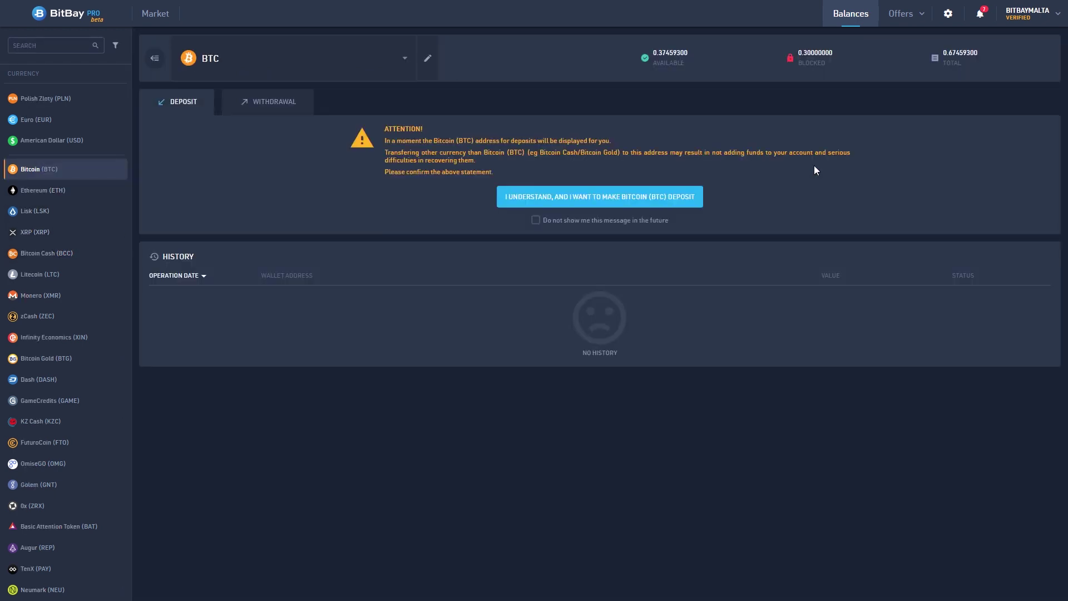